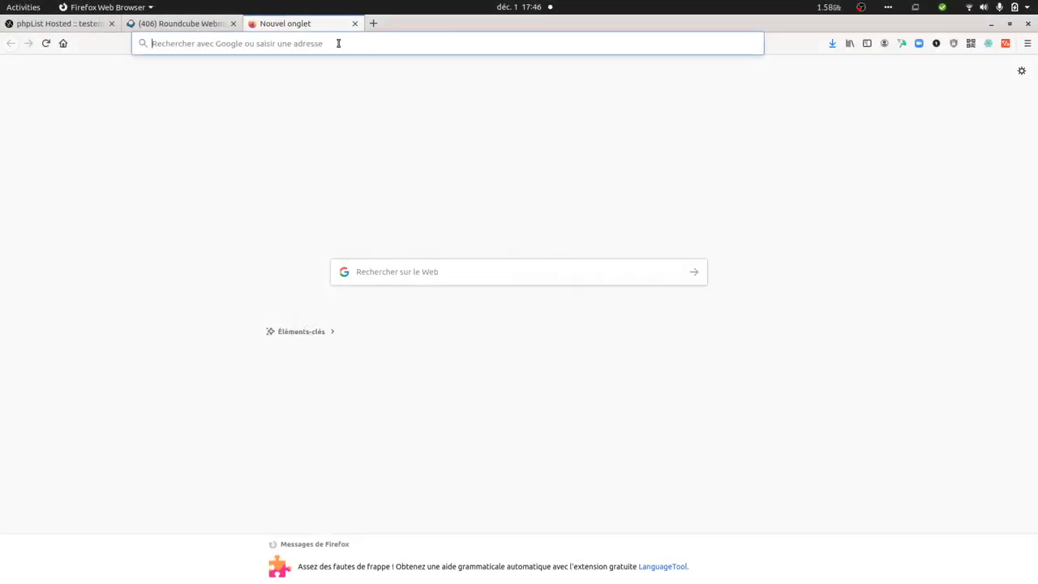
Switch to the phpList site and open its general settings page (réglages) at the campaign settings section.
{"action": "left_click", "coordinate": [82, 26]}
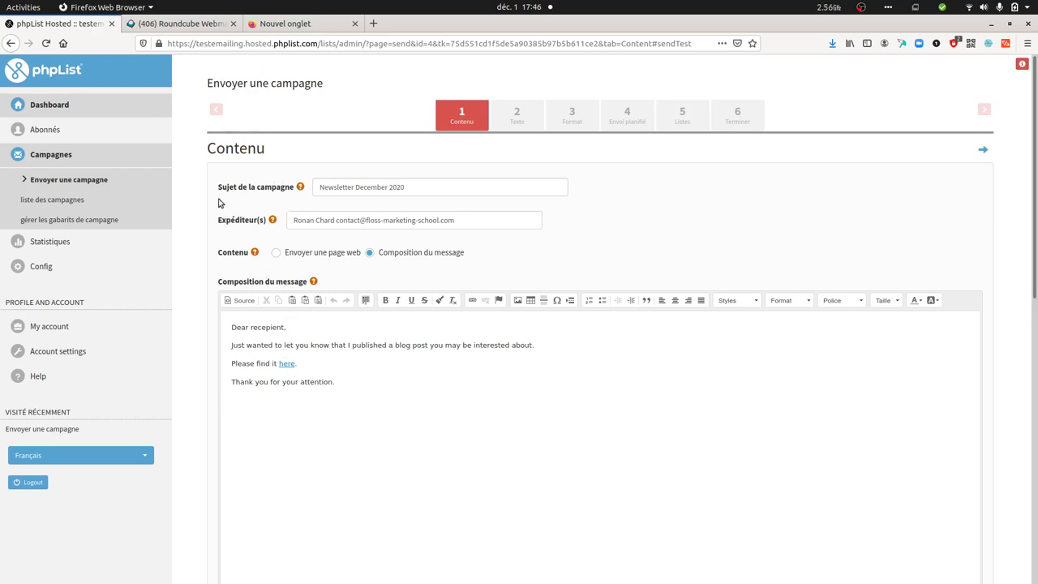
{"action": "left_click", "coordinate": [63, 274]}
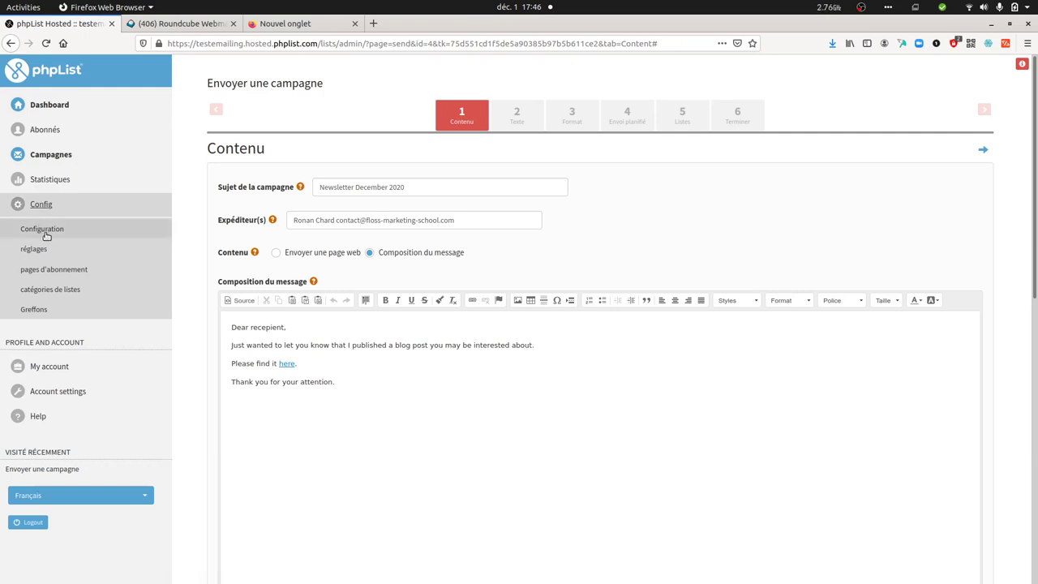
{"action": "left_click", "coordinate": [47, 234]}
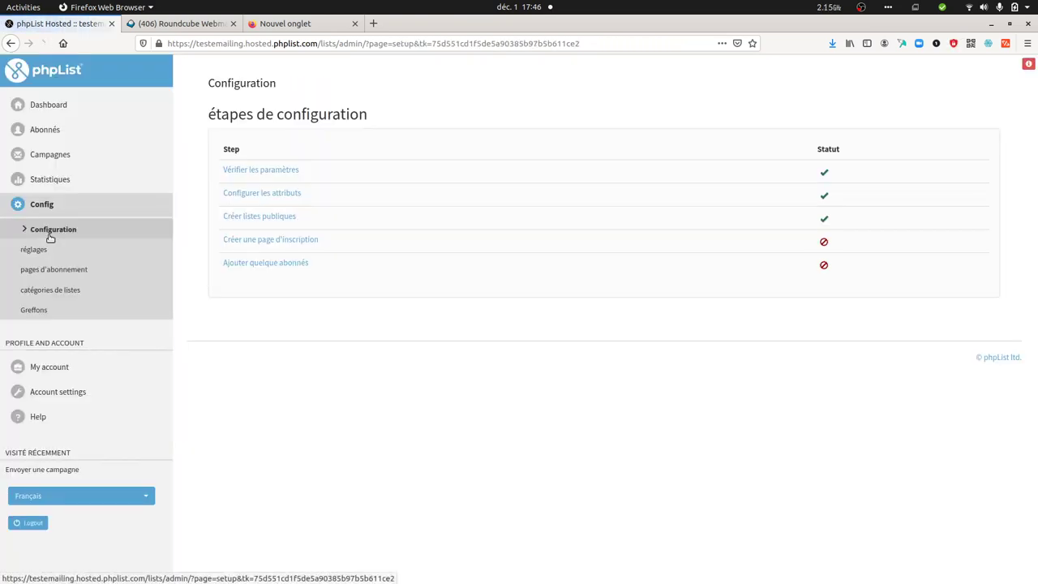
{"action": "left_click", "coordinate": [56, 258]}
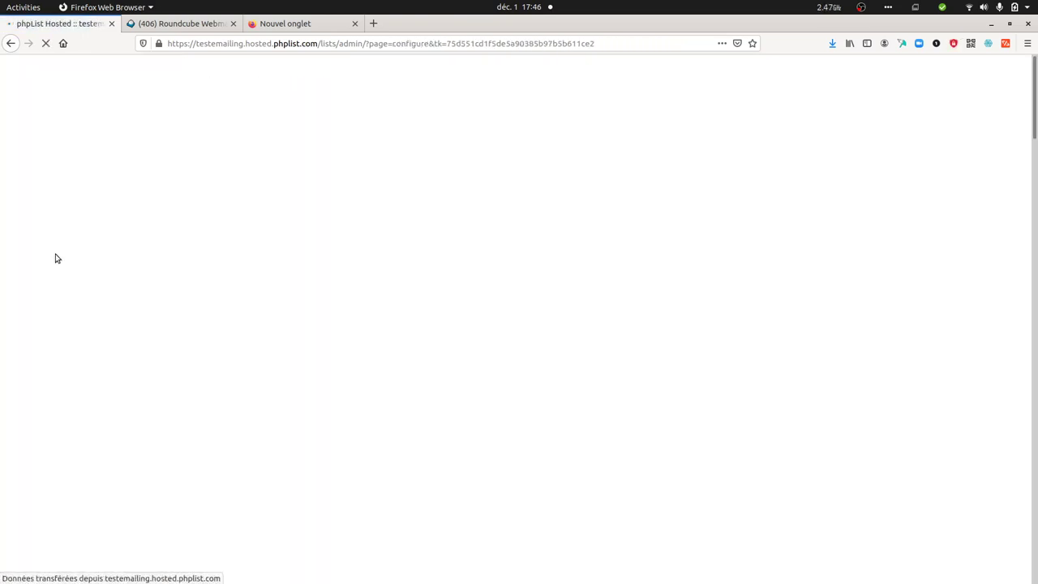
{"action": "scroll", "coordinate": [420, 381], "scroll_direction": "down", "scroll_amount": 5}
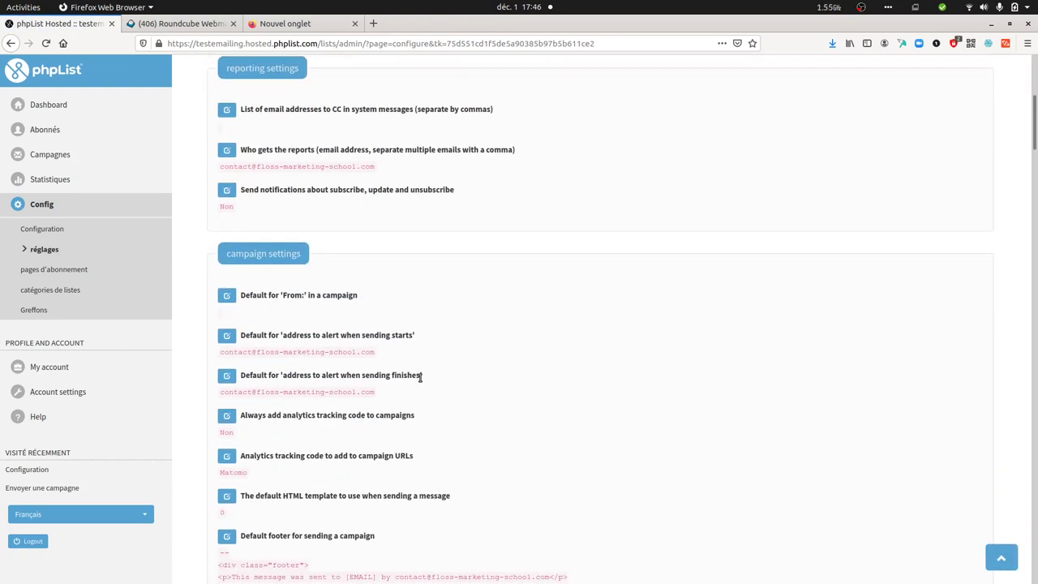
{"action": "scroll", "coordinate": [274, 355], "scroll_direction": "down", "scroll_amount": 5}
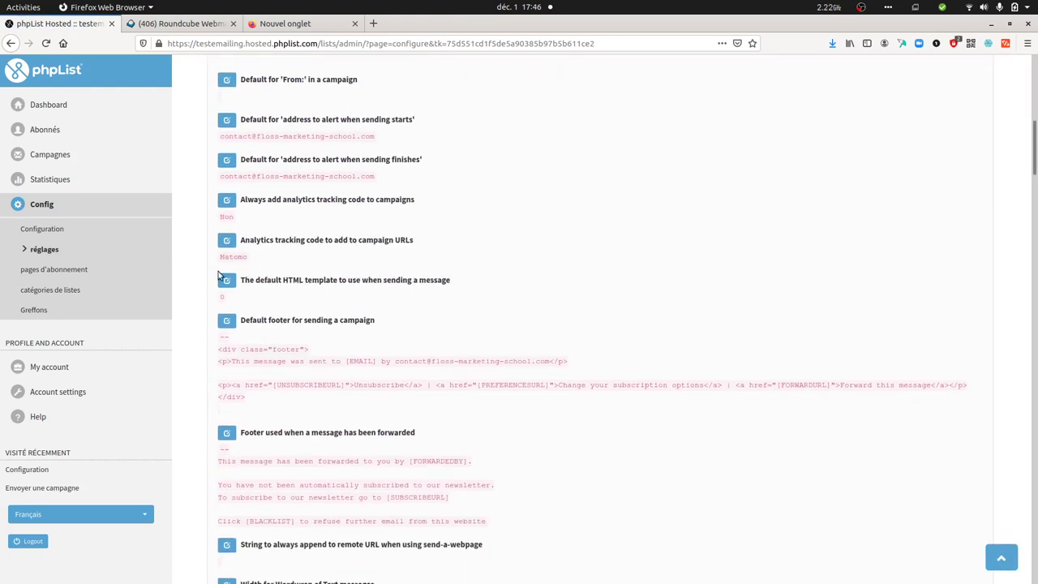
Set the analytics tracking code added to campaign URLs to Google Analytics and save it.
{"action": "left_click", "coordinate": [227, 241]}
{"action": "left_click", "coordinate": [259, 256]}
{"action": "left_click", "coordinate": [252, 274]}
{"action": "left_click", "coordinate": [354, 256]}
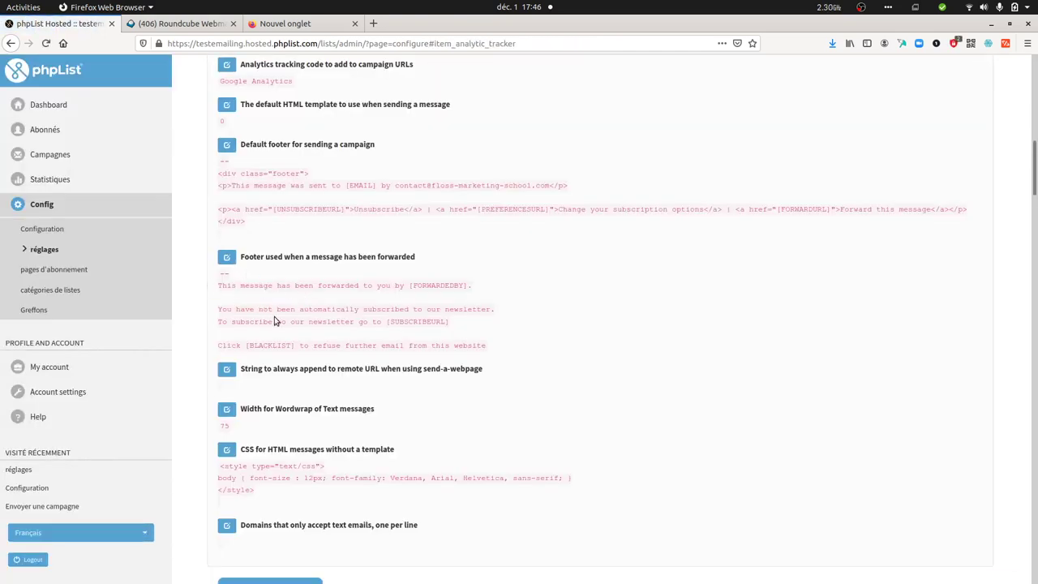
Set the analytics tracking code added to campaign URLs to Matomo and save it.
{"action": "scroll", "coordinate": [336, 271], "scroll_direction": "up", "scroll_amount": 5}
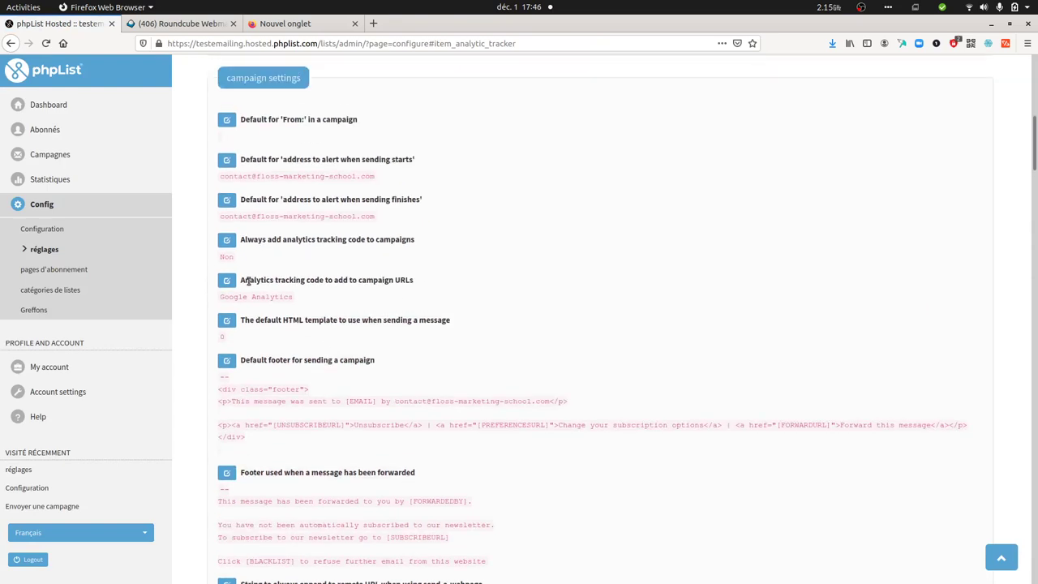
{"action": "left_click", "coordinate": [228, 283]}
{"action": "left_click", "coordinate": [281, 299]}
{"action": "left_click", "coordinate": [271, 324]}
{"action": "left_click", "coordinate": [325, 301]}
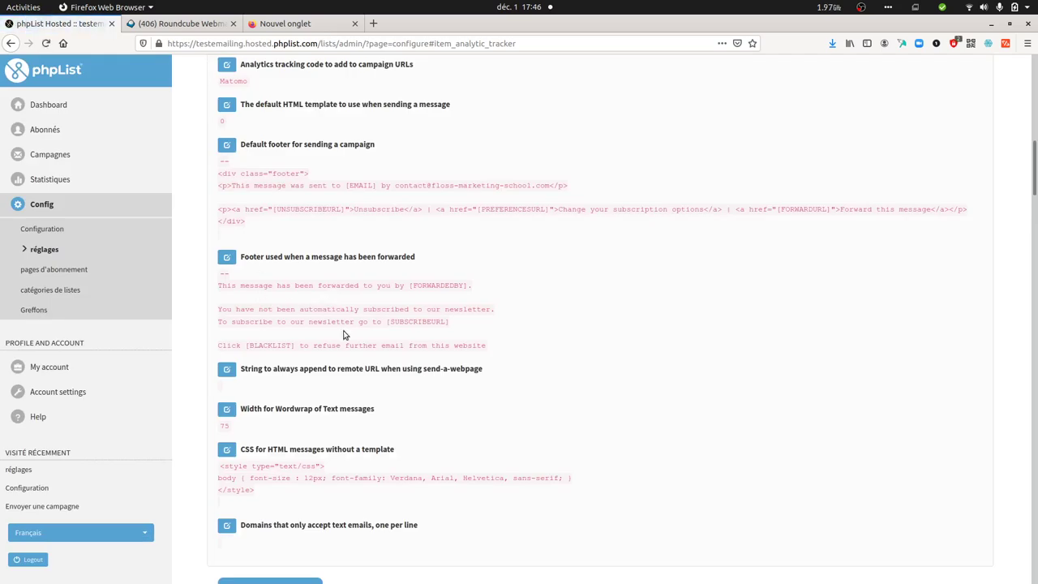
{"action": "scroll", "coordinate": [283, 280], "scroll_direction": "up", "scroll_amount": 3}
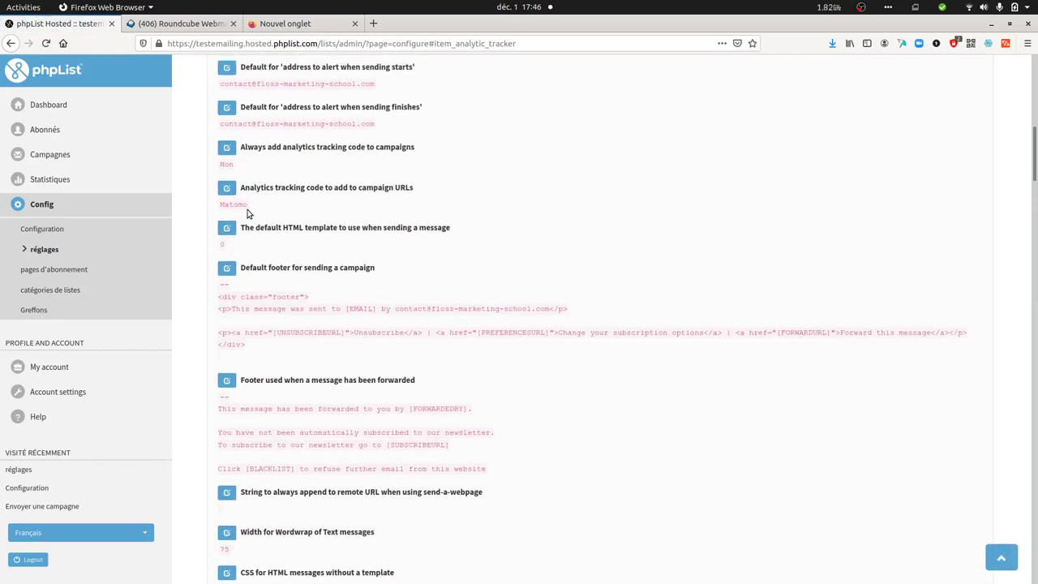
{"action": "left_click_drag", "start_coordinate": [250, 206], "coordinate": [226, 213]}
{"action": "left_click", "coordinate": [273, 189]}
{"action": "left_click_drag", "start_coordinate": [248, 205], "coordinate": [218, 204]}
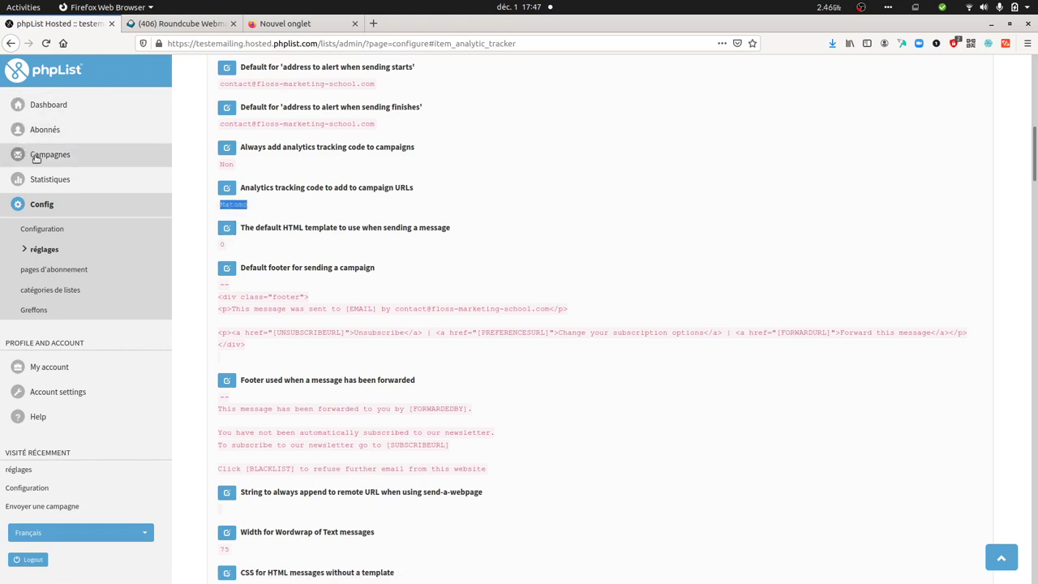
Open the draft campaign "Emailing December 2020" for editing.
{"action": "left_click", "coordinate": [64, 156]}
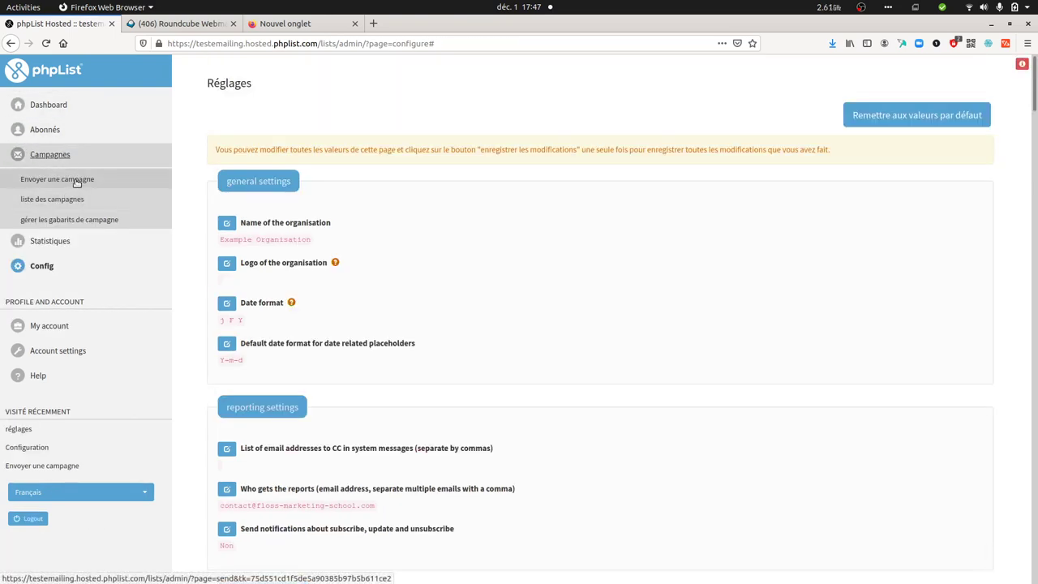
{"action": "left_click", "coordinate": [74, 180]}
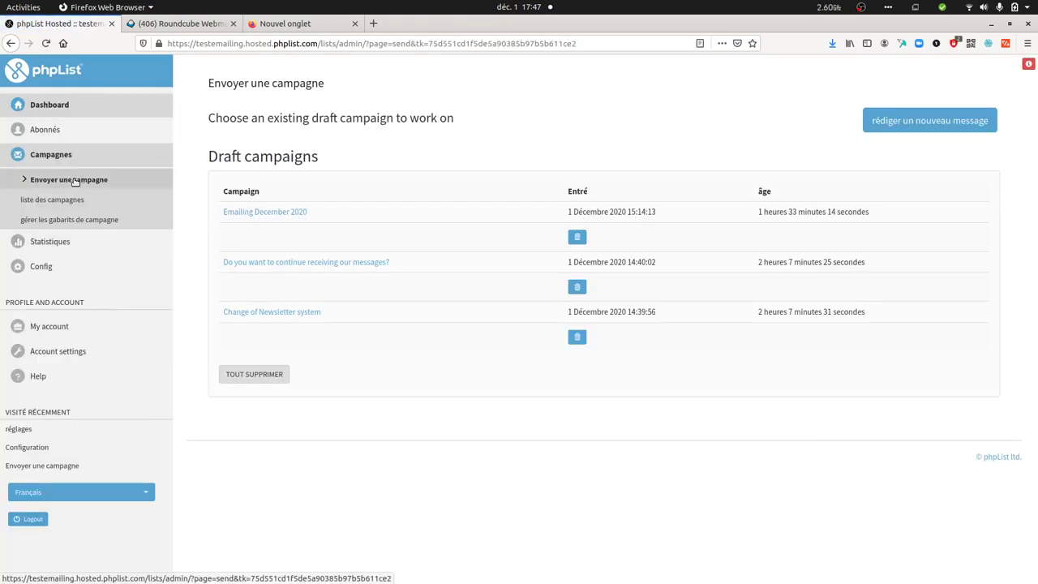
{"action": "left_click", "coordinate": [272, 214]}
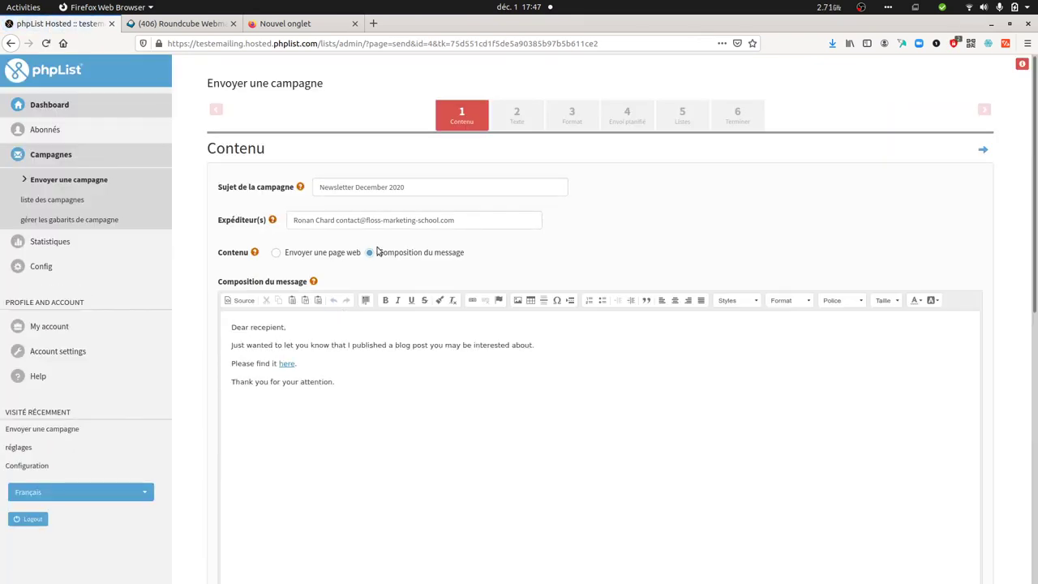
Review the draft campaign's subject and the text of its message.
{"action": "scroll", "coordinate": [290, 329], "scroll_direction": "down", "scroll_amount": 2}
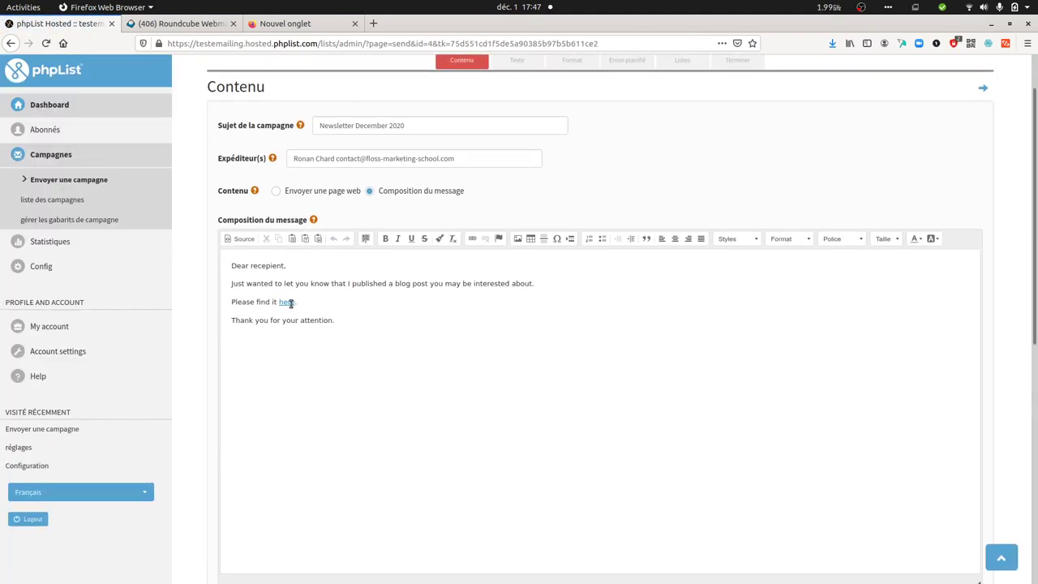
{"action": "scroll", "coordinate": [289, 301], "scroll_direction": "up", "scroll_amount": 2}
{"action": "left_click_drag", "start_coordinate": [232, 327], "coordinate": [328, 409]}
{"action": "left_click", "coordinate": [296, 327]}
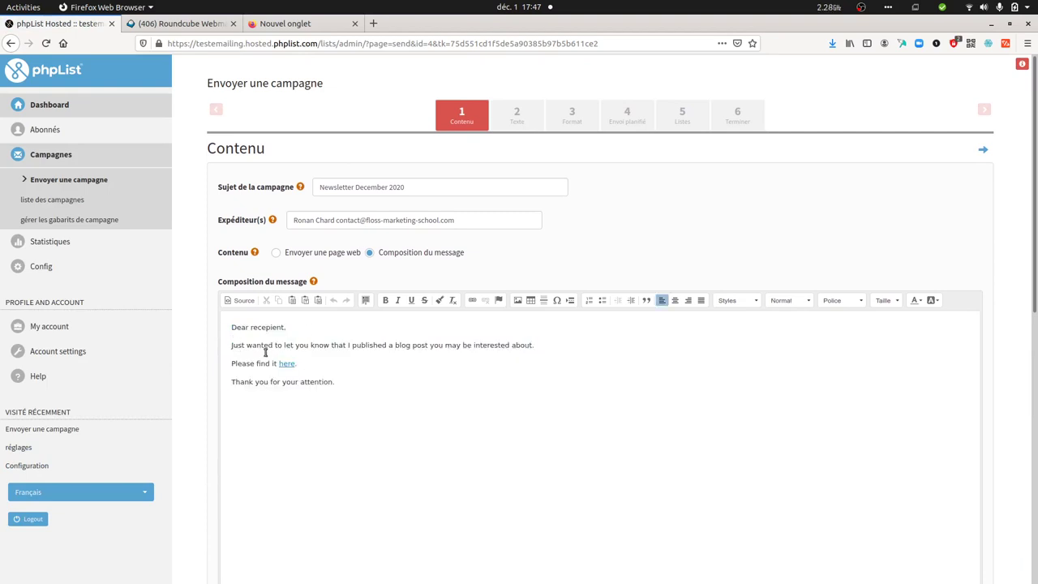
{"action": "left_click", "coordinate": [322, 187]}
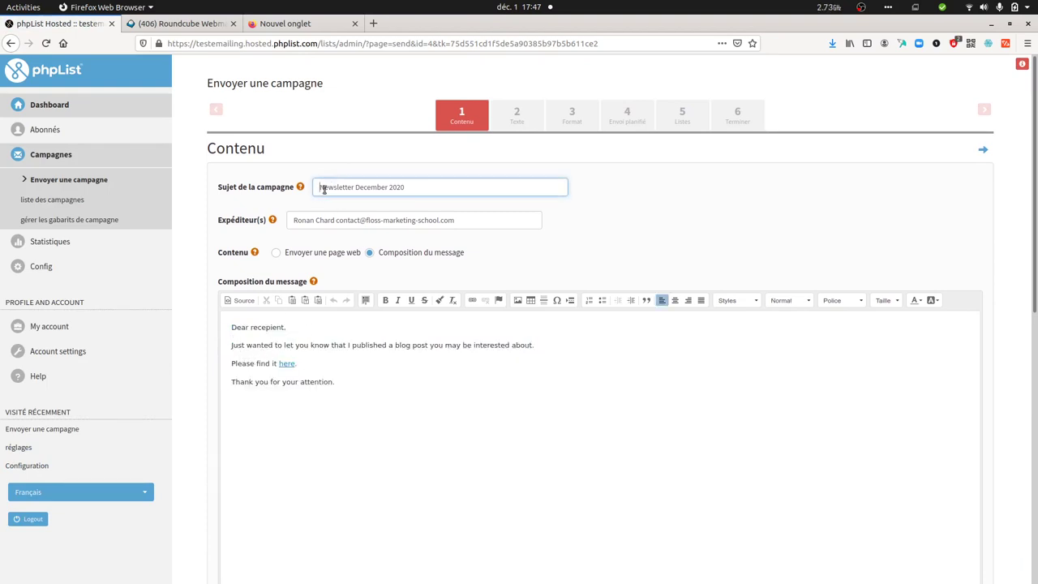
{"action": "scroll", "coordinate": [285, 336], "scroll_direction": "down", "scroll_amount": 3}
{"action": "left_click", "coordinate": [283, 267]}
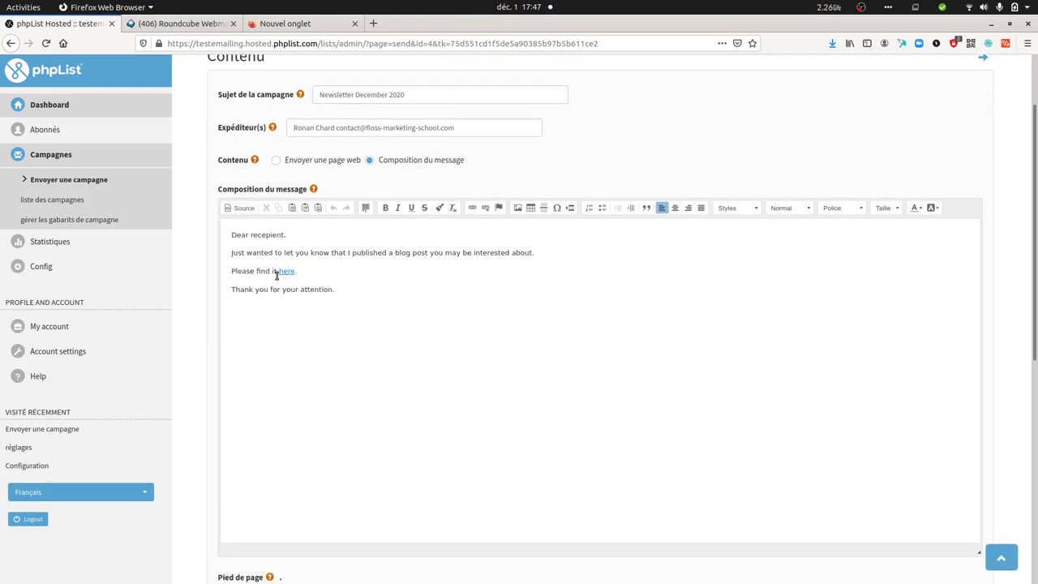
Inspect the full URL of the "here" link in the message, then leave the link properties without changes.
{"action": "left_click_drag", "start_coordinate": [278, 273], "coordinate": [299, 273]}
{"action": "left_click", "coordinate": [293, 271]}
{"action": "double_click", "coordinate": [302, 277]}
{"action": "left_click", "coordinate": [472, 208]}
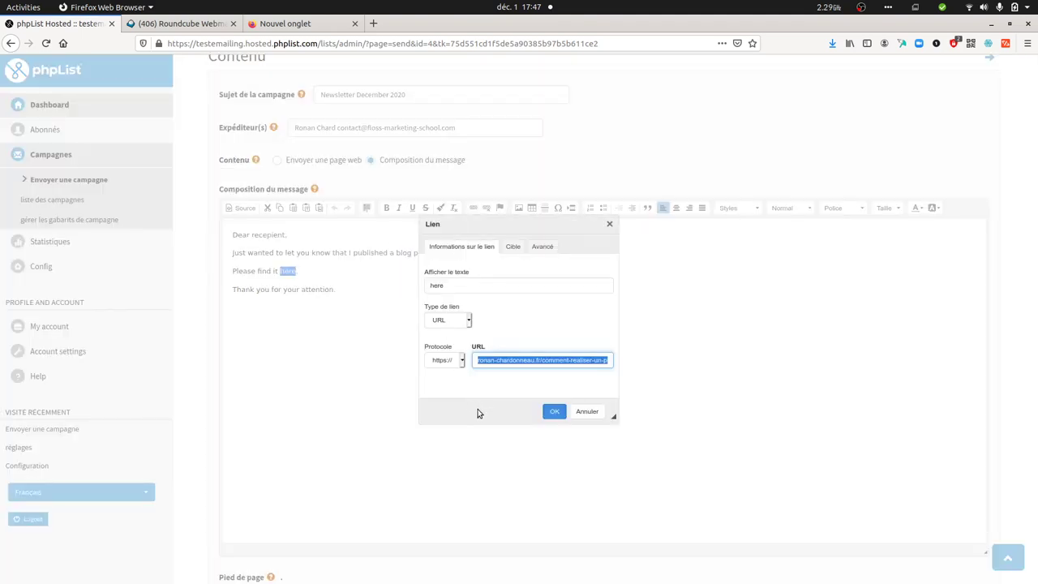
{"action": "left_click", "coordinate": [562, 360]}
{"action": "key", "text": "End"}
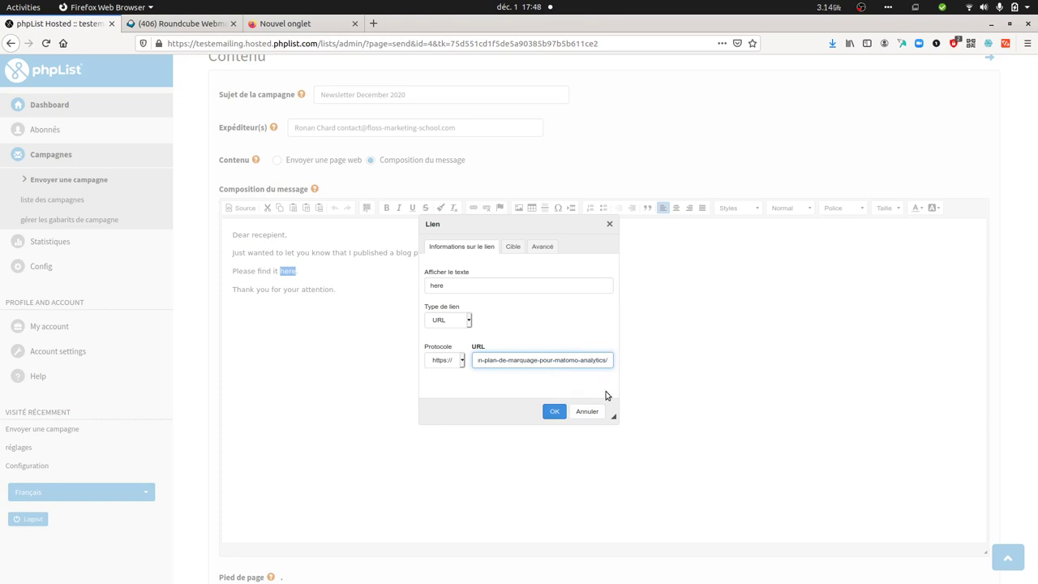
{"action": "left_click", "coordinate": [585, 411]}
{"action": "left_click", "coordinate": [298, 273]}
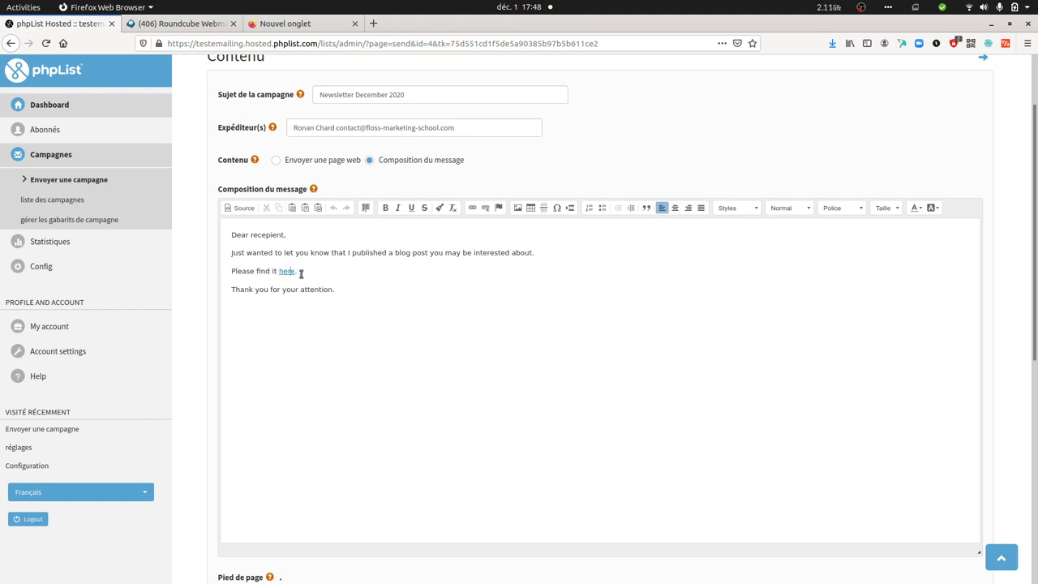
{"action": "left_click_drag", "start_coordinate": [280, 271], "coordinate": [306, 270]}
{"action": "left_click", "coordinate": [311, 275]}
{"action": "left_click", "coordinate": [284, 271]}
{"action": "left_click_drag", "start_coordinate": [282, 290], "coordinate": [331, 296]}
{"action": "left_click", "coordinate": [328, 290]}
{"action": "left_click_drag", "start_coordinate": [282, 289], "coordinate": [331, 289]}
{"action": "left_click", "coordinate": [299, 289]}
{"action": "left_click_drag", "start_coordinate": [281, 289], "coordinate": [334, 291]}
{"action": "key", "text": "End"}
{"action": "left_click_drag", "start_coordinate": [282, 290], "coordinate": [334, 287]}
{"action": "left_click", "coordinate": [319, 286]}
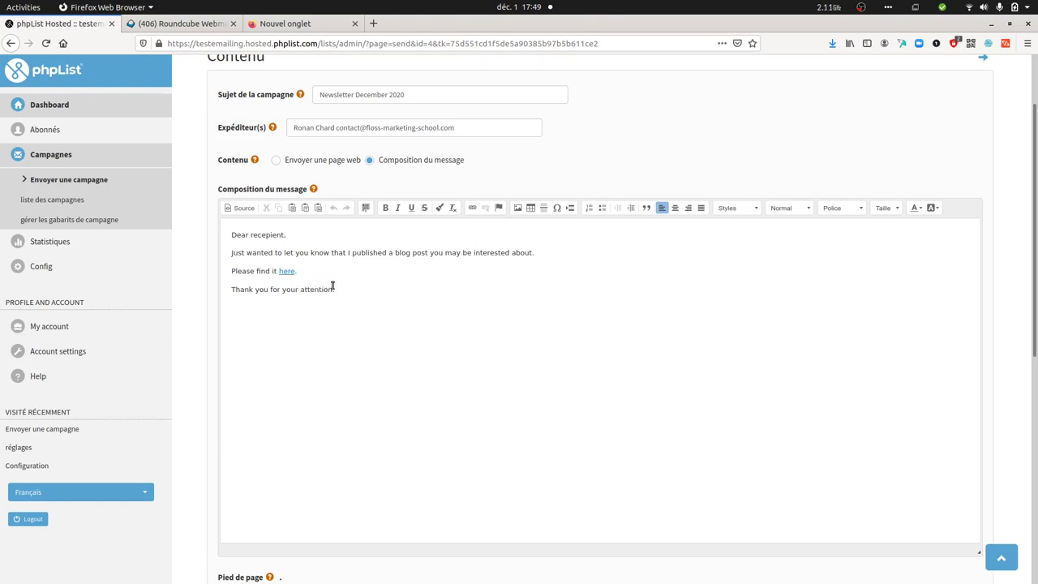
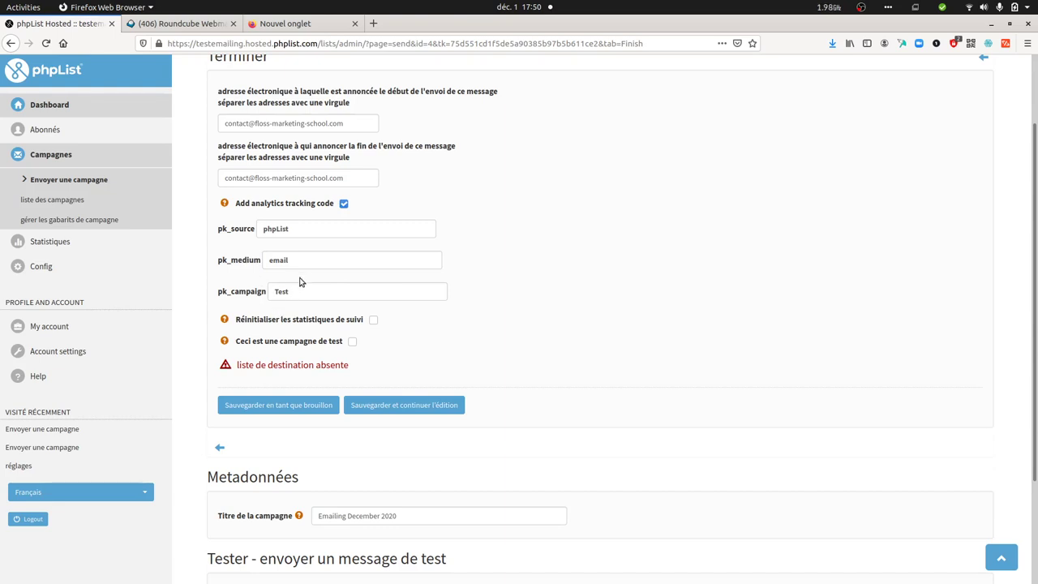
Check the pk_source and pk_medium tracking values in the campaign's final stage (Terminer).
{"action": "left_click", "coordinate": [298, 228]}
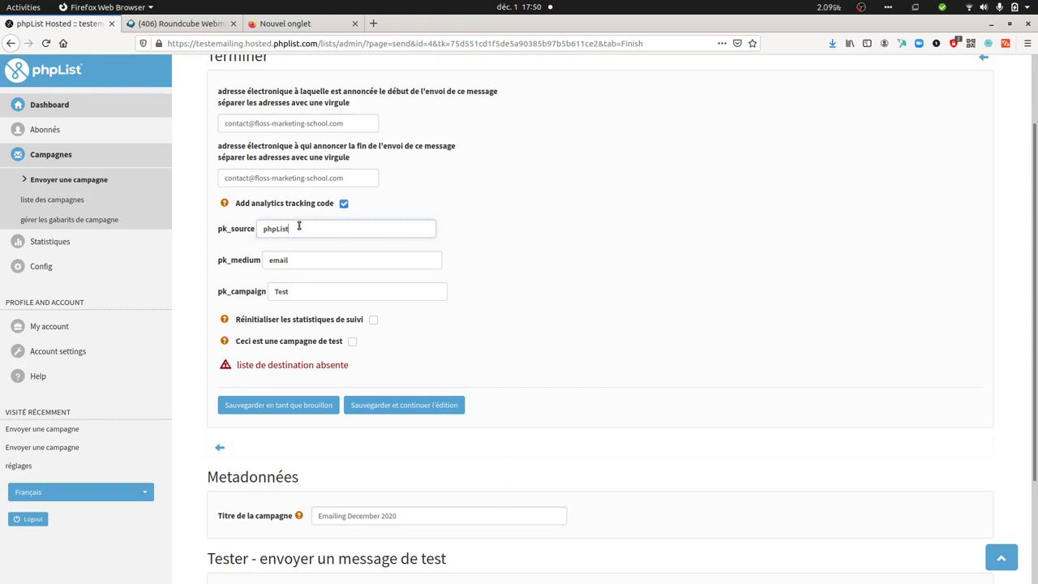
{"action": "left_click_drag", "start_coordinate": [299, 228], "coordinate": [258, 229]}
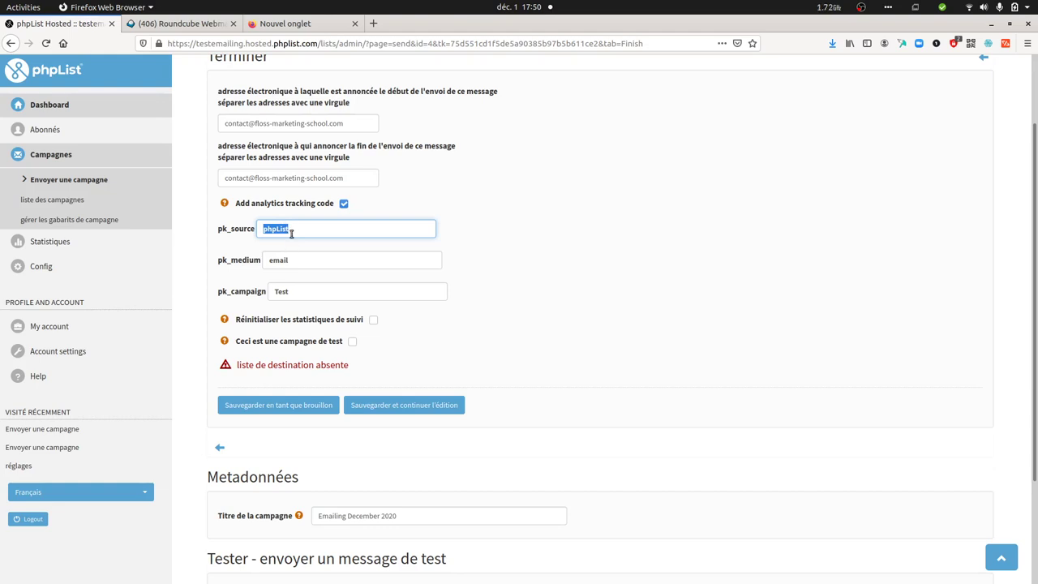
{"action": "left_click", "coordinate": [288, 228]}
{"action": "left_click_drag", "start_coordinate": [292, 229], "coordinate": [256, 229]}
{"action": "left_click_drag", "start_coordinate": [301, 261], "coordinate": [267, 260]}
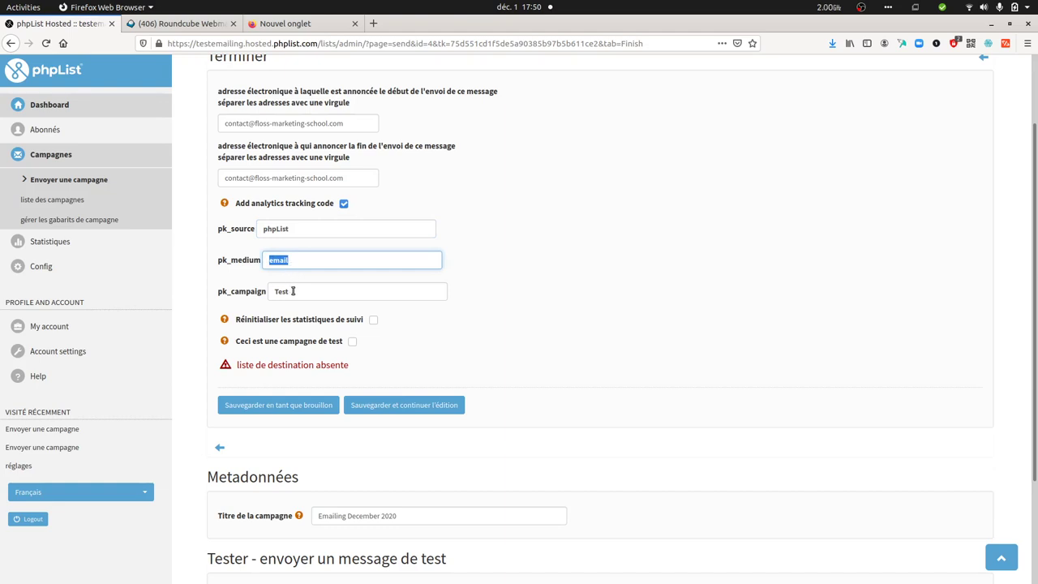
Replace the pk_campaign tracking value with "Newsletter December Christmas".
{"action": "left_click_drag", "start_coordinate": [294, 291], "coordinate": [266, 289]}
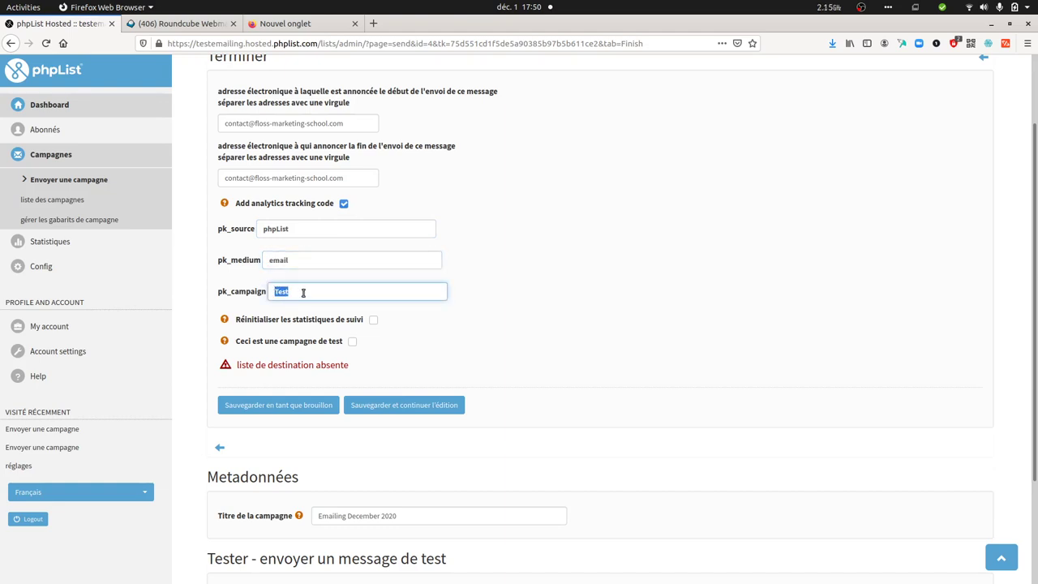
{"action": "key", "text": "BackSpace"}
{"action": "type", "text": "Newsletter December Christmas"}
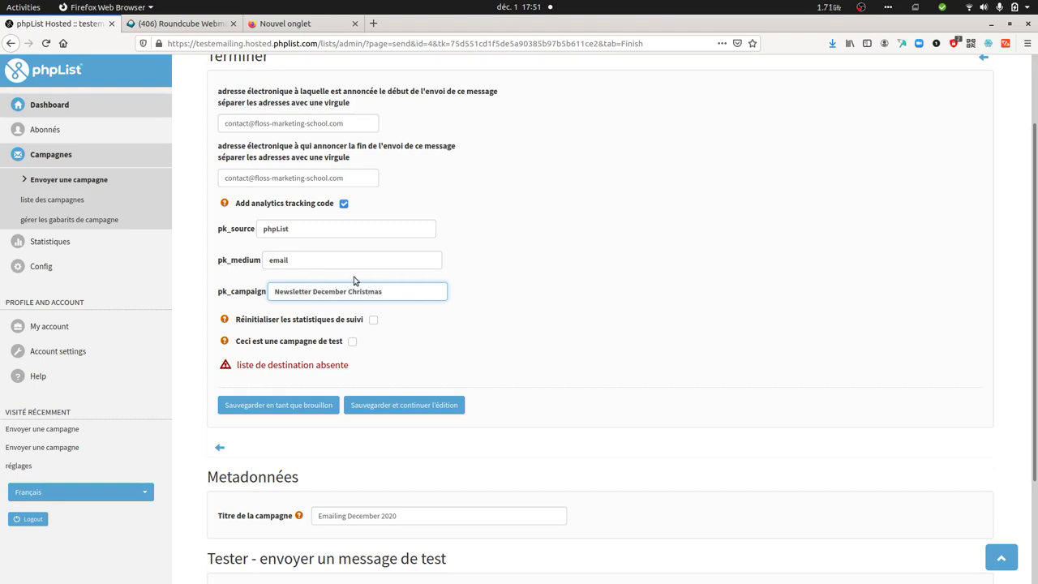
Send a test message of the campaign to the prefilled contact address and look over the tracking settings again.
{"action": "scroll", "coordinate": [354, 277], "scroll_direction": "down", "scroll_amount": 3}
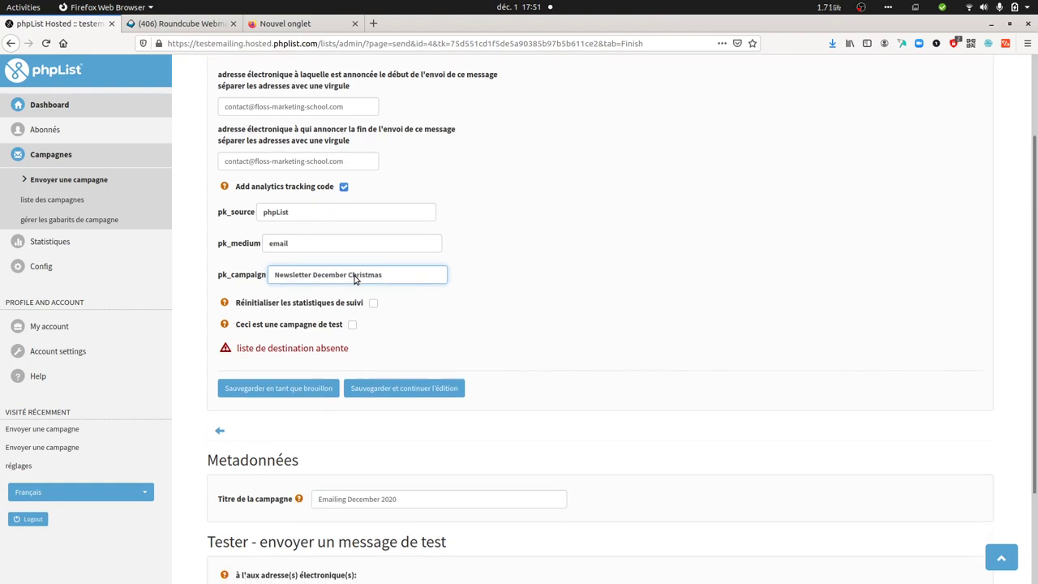
{"action": "scroll", "coordinate": [355, 276], "scroll_direction": "down", "scroll_amount": 1}
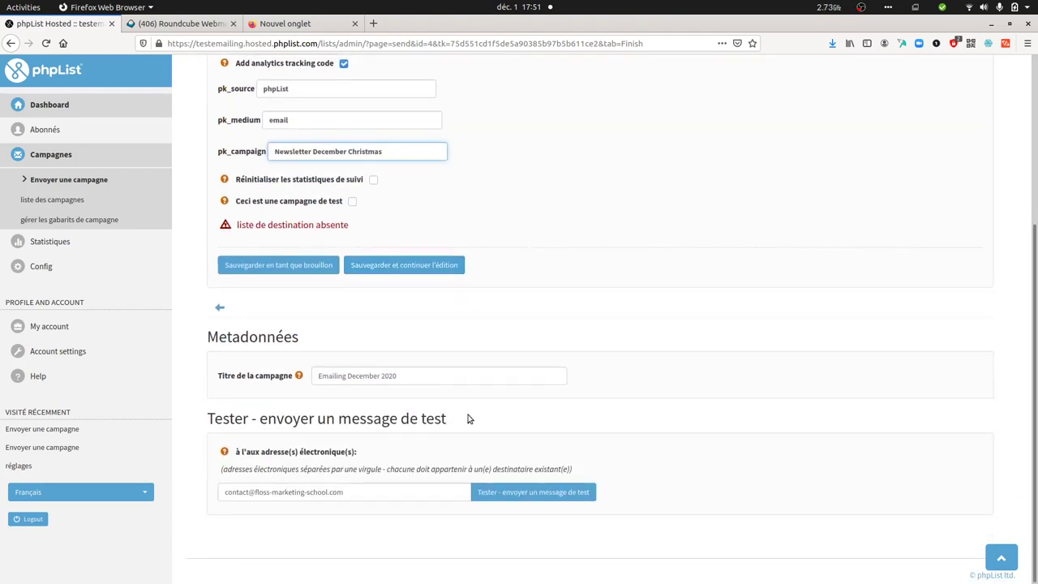
{"action": "left_click", "coordinate": [499, 494]}
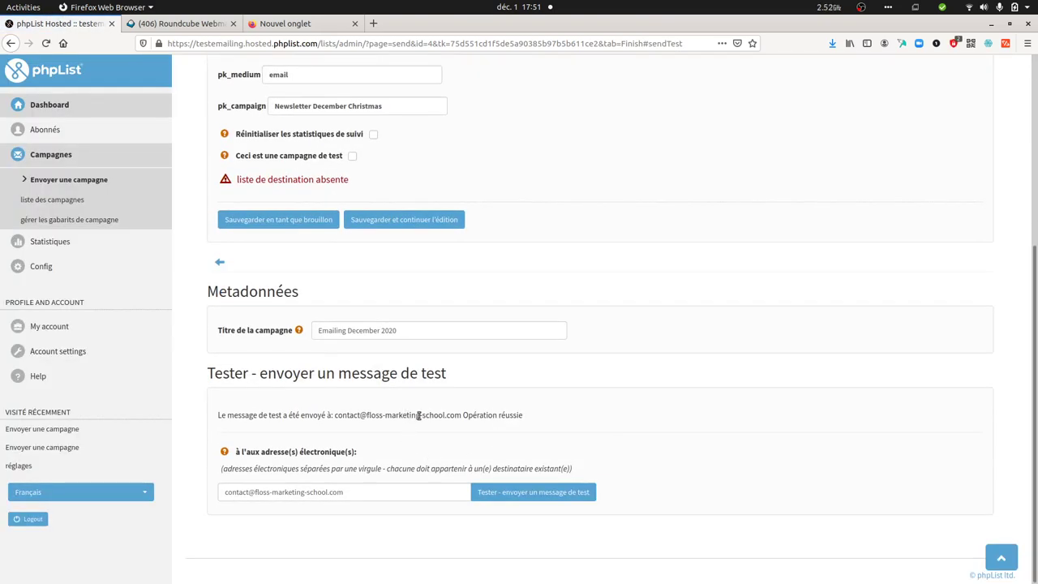
{"action": "scroll", "coordinate": [389, 371], "scroll_direction": "up", "scroll_amount": 6}
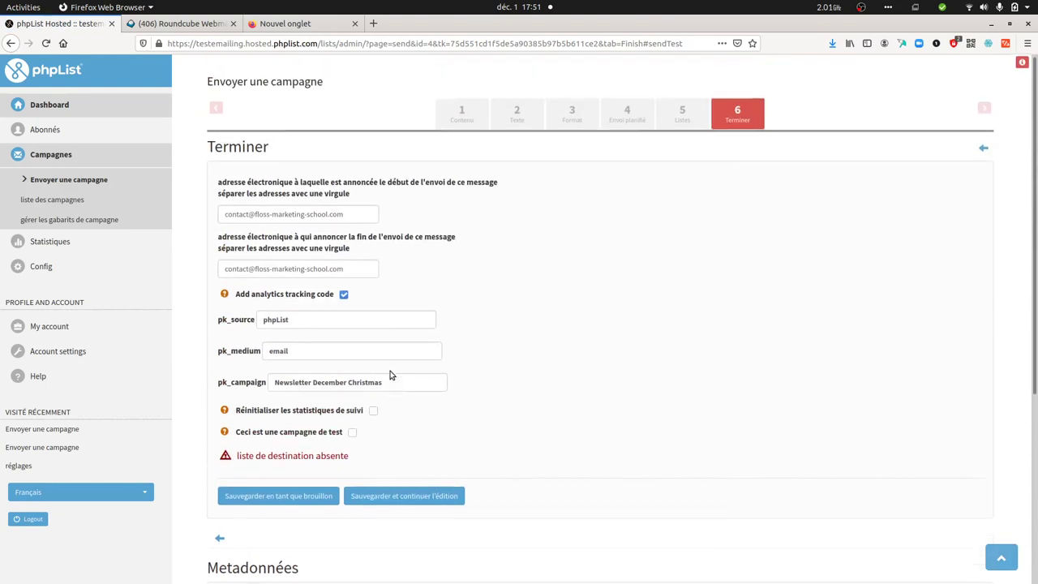
{"action": "scroll", "coordinate": [398, 359], "scroll_direction": "down", "scroll_amount": 2}
{"action": "scroll", "coordinate": [398, 356], "scroll_direction": "down", "scroll_amount": 2}
{"action": "scroll", "coordinate": [381, 332], "scroll_direction": "up", "scroll_amount": 1}
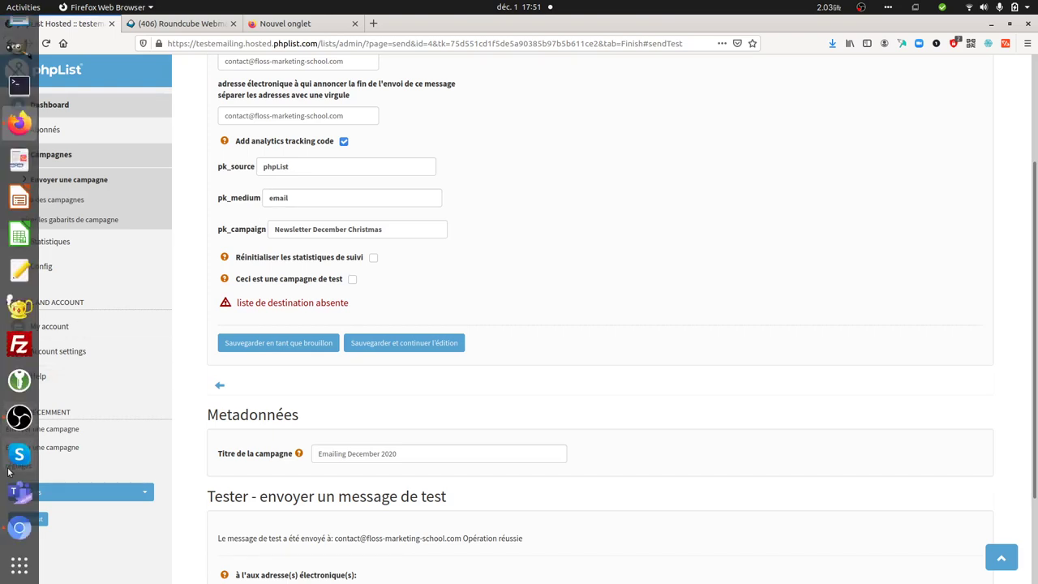
Switch to the Roundcube webmail in Chromium and refresh the inbox.
{"action": "left_click", "coordinate": [18, 526]}
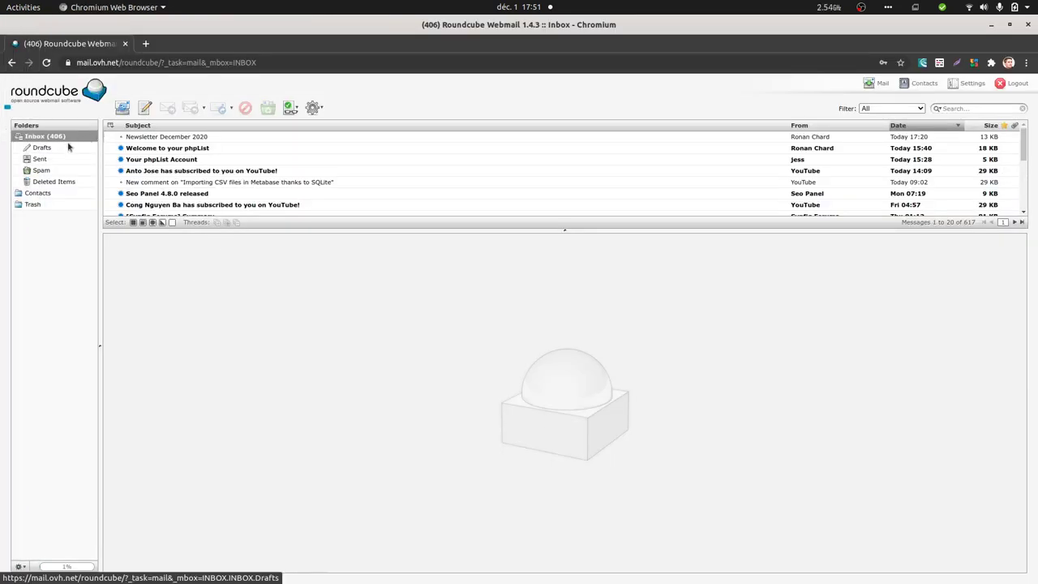
{"action": "left_click", "coordinate": [69, 137]}
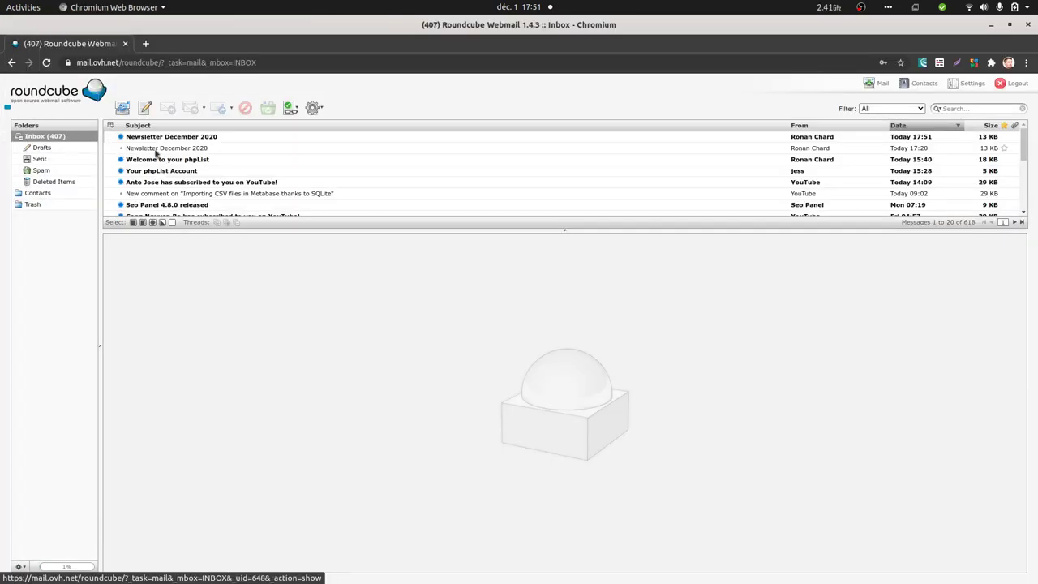
Open the newest "Newsletter December 2020" message, follow its "here" link and check the tracking parameters in the landing page's URL.
{"action": "double_click", "coordinate": [184, 140]}
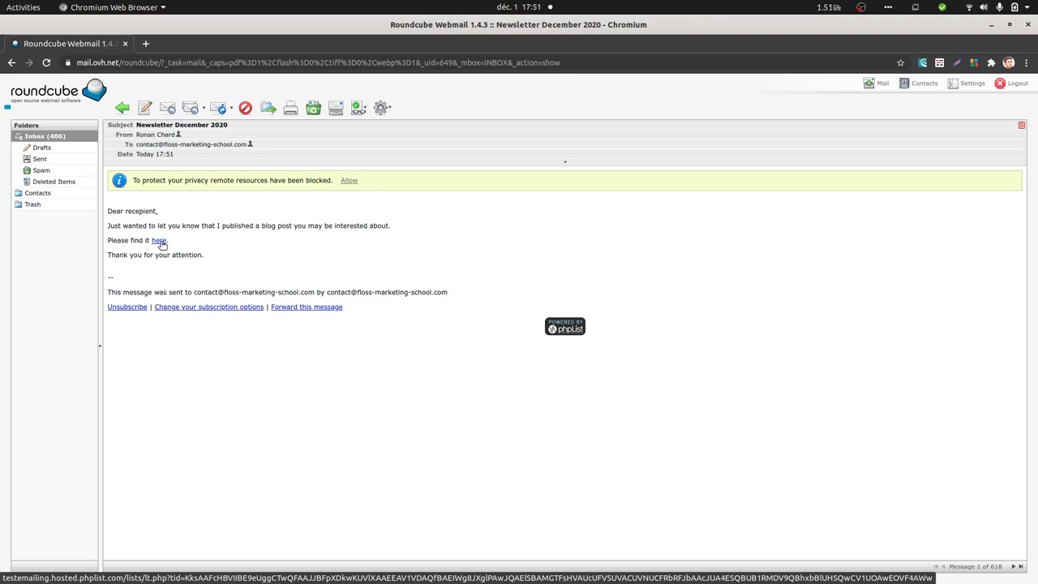
{"action": "left_click", "coordinate": [159, 241]}
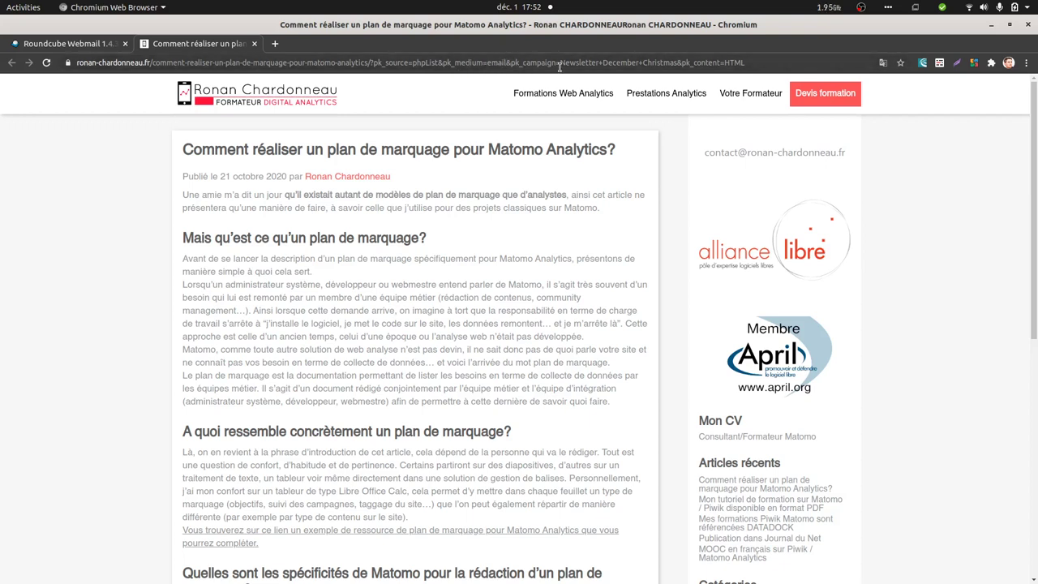
{"action": "mouse_move", "coordinate": [722, 100]}
Switch to Firefox, load the Matomo (piwik) site in the empty tab and log in with the saved username and password.
{"action": "mouse_move", "coordinate": [3, 141]}
{"action": "left_click", "coordinate": [19, 124]}
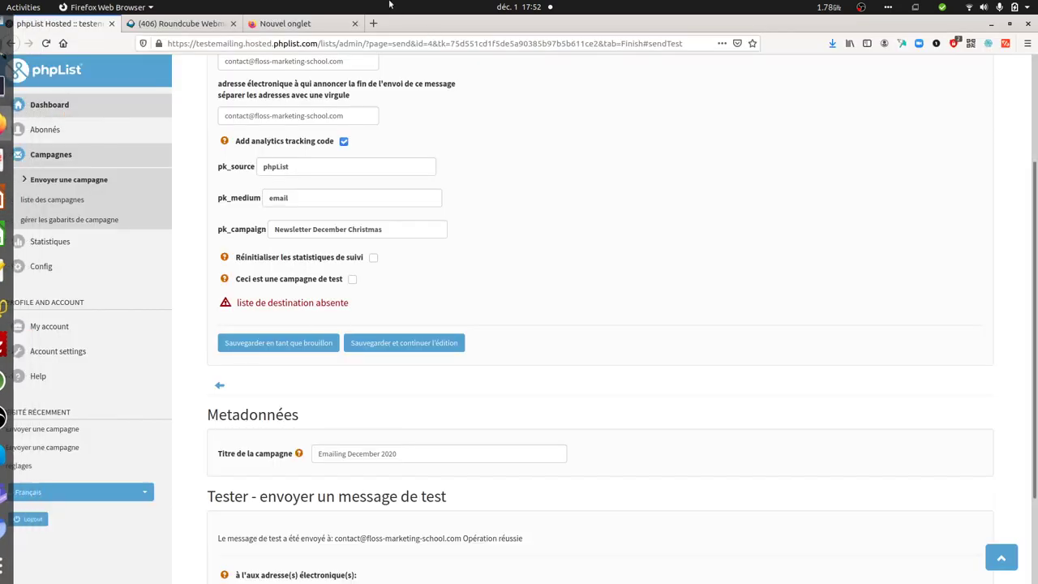
{"action": "left_click", "coordinate": [332, 25]}
{"action": "type", "text": "piwik"}
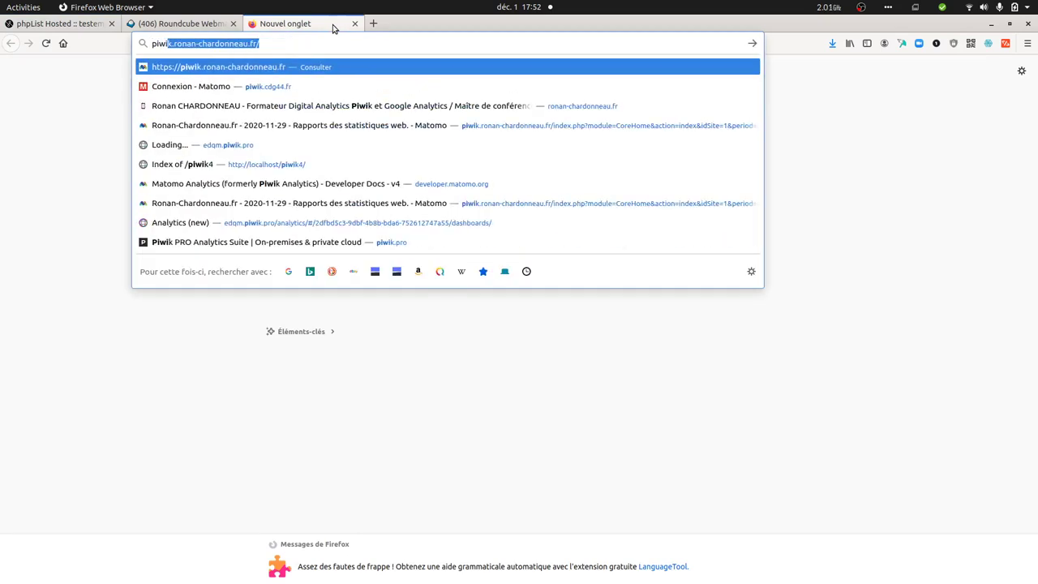
{"action": "key", "text": "Return"}
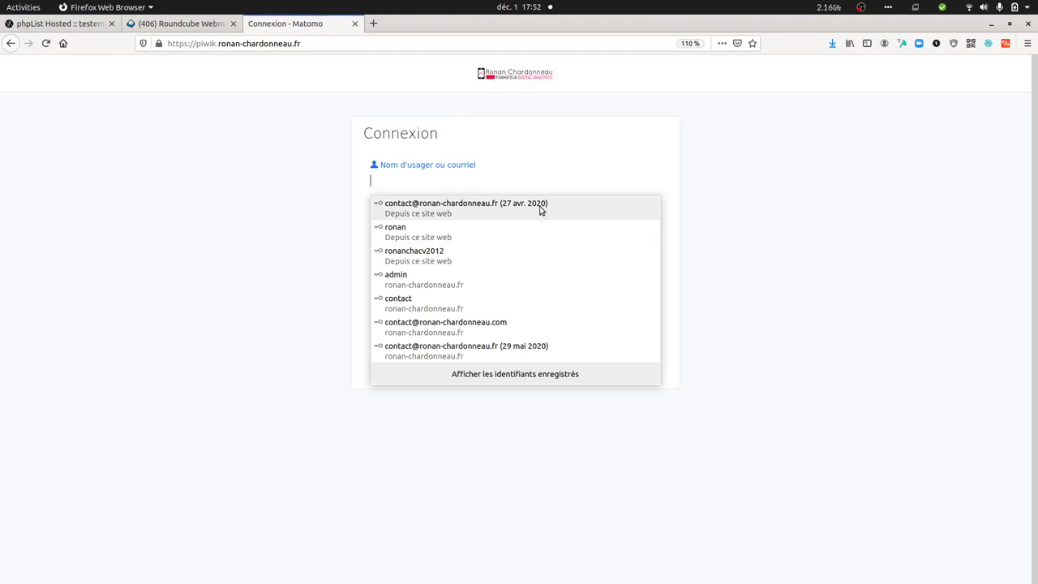
{"action": "left_click", "coordinate": [498, 235]}
{"action": "left_click", "coordinate": [628, 282]}
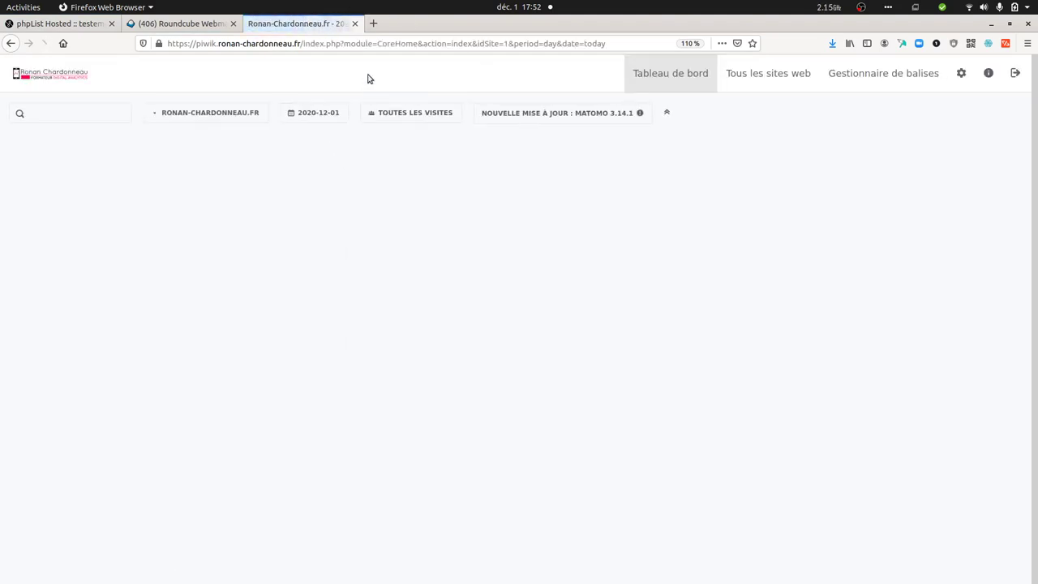
Open the visits log (Journal des Visites) for 2020-12-01.
{"action": "left_click", "coordinate": [316, 113]}
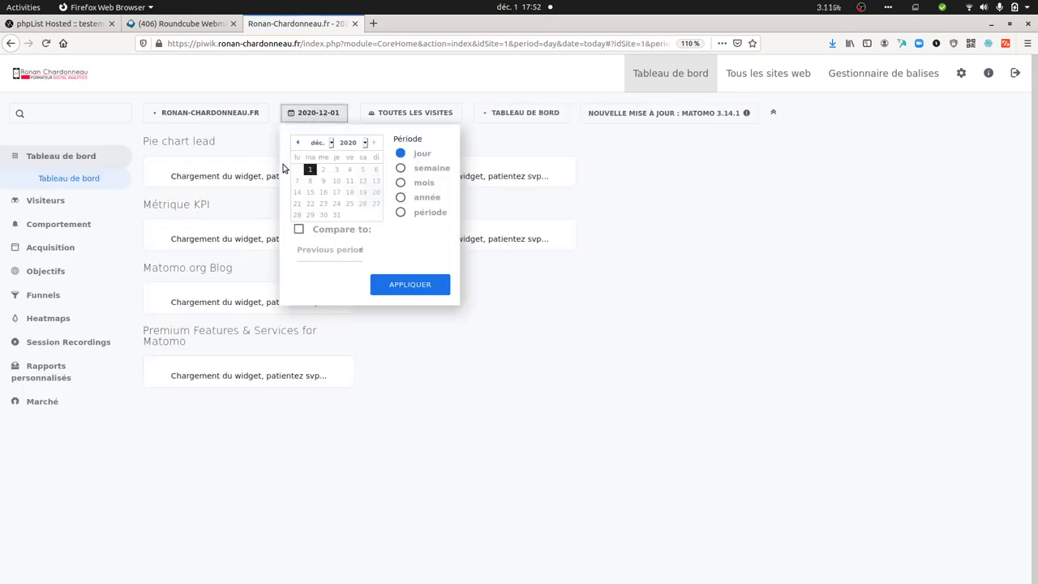
{"action": "left_click", "coordinate": [81, 200]}
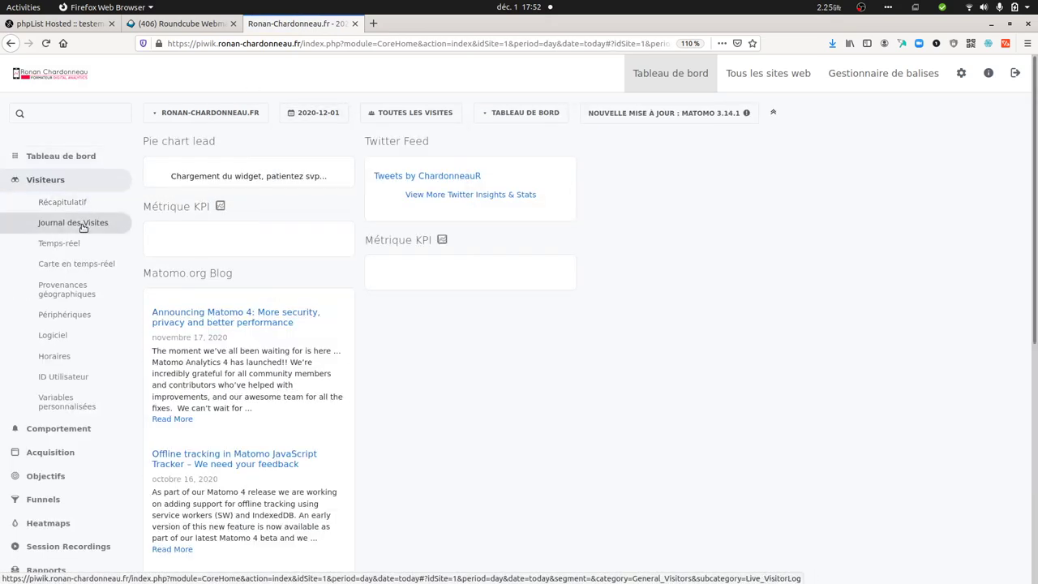
{"action": "left_click", "coordinate": [82, 222]}
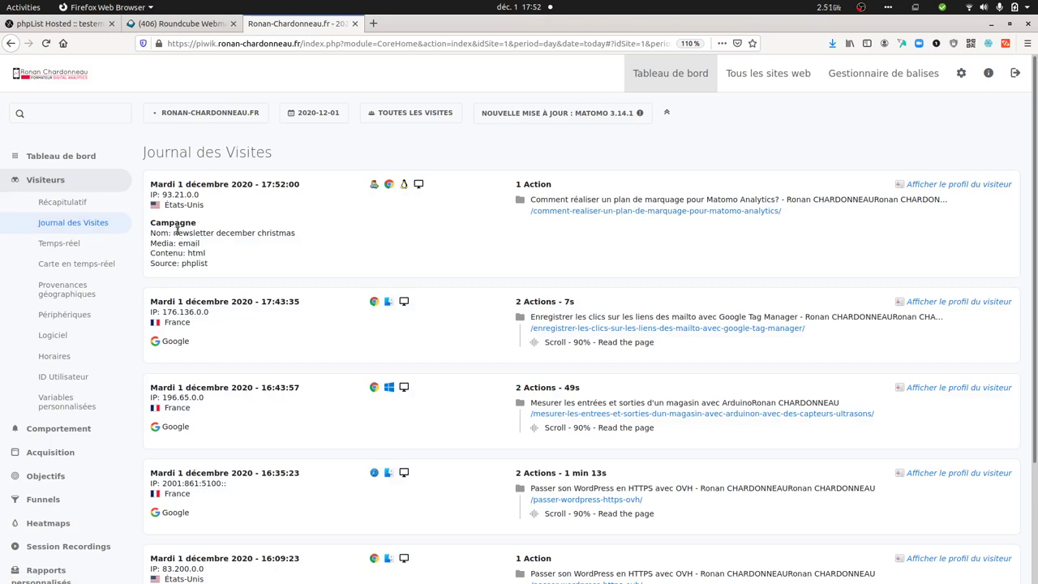
Examine the campaign name, media, content and source recorded for the most recent visit in the log.
{"action": "left_click_drag", "start_coordinate": [177, 230], "coordinate": [300, 234]}
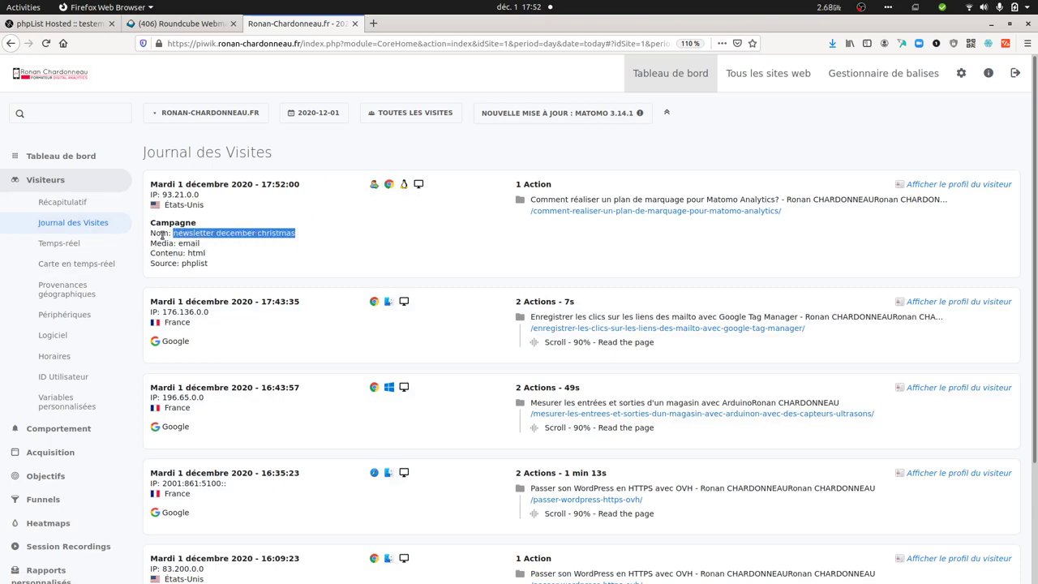
{"action": "left_click", "coordinate": [160, 233]}
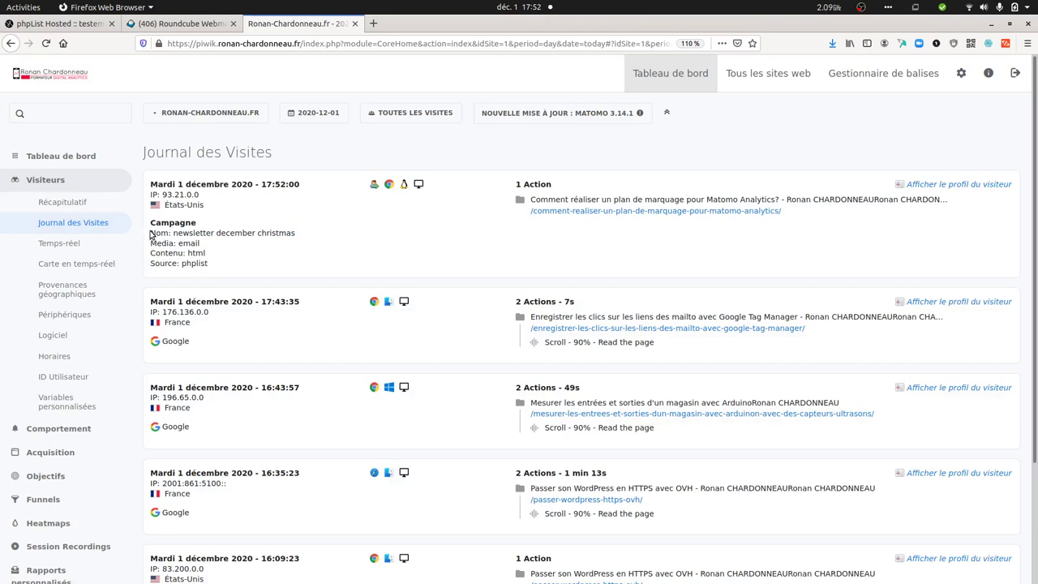
{"action": "left_click_drag", "start_coordinate": [150, 234], "coordinate": [173, 240]}
{"action": "left_click_drag", "start_coordinate": [152, 253], "coordinate": [191, 264]}
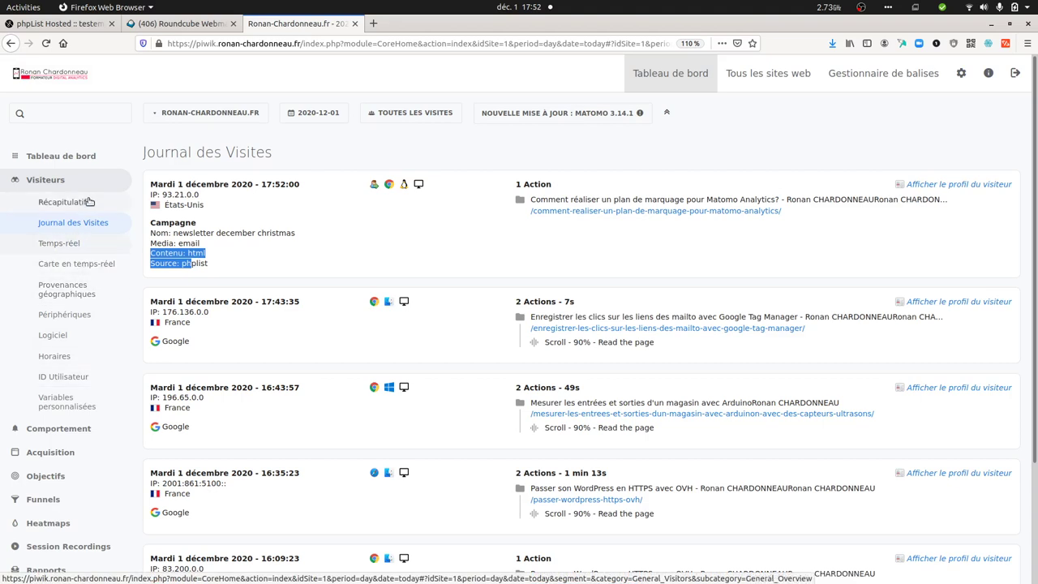
{"action": "mouse_move", "coordinate": [90, 202]}
{"action": "left_mouse_down"}
{"action": "mouse_move", "coordinate": [92, 188]}
{"action": "mouse_move", "coordinate": [91, 198]}
{"action": "left_mouse_up"}
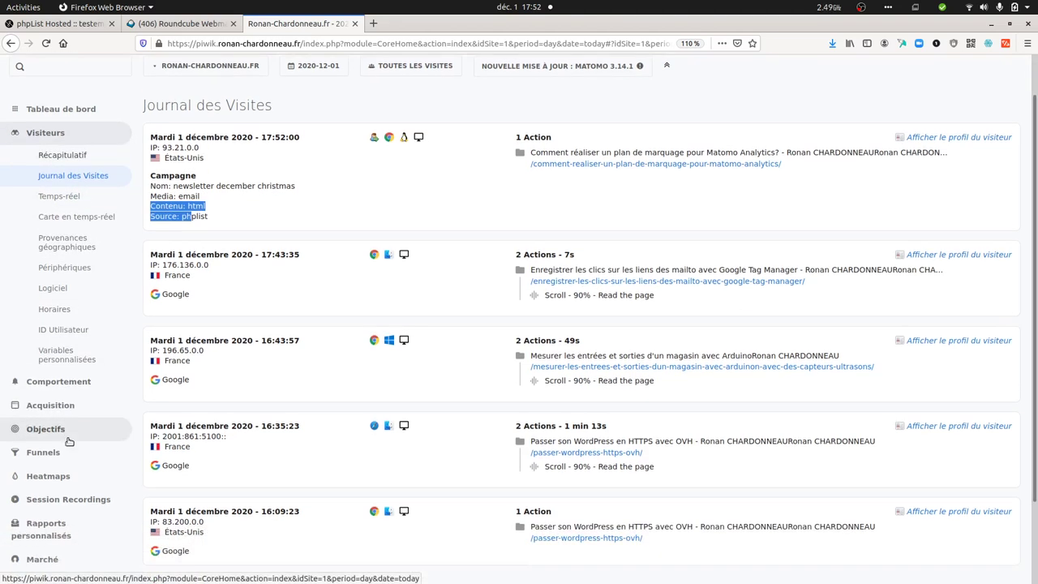
Open the campaigns report (Campagnes) in Matomo's acquisition section.
{"action": "scroll", "coordinate": [90, 401], "scroll_direction": "down", "scroll_amount": 2}
{"action": "left_click", "coordinate": [94, 381]}
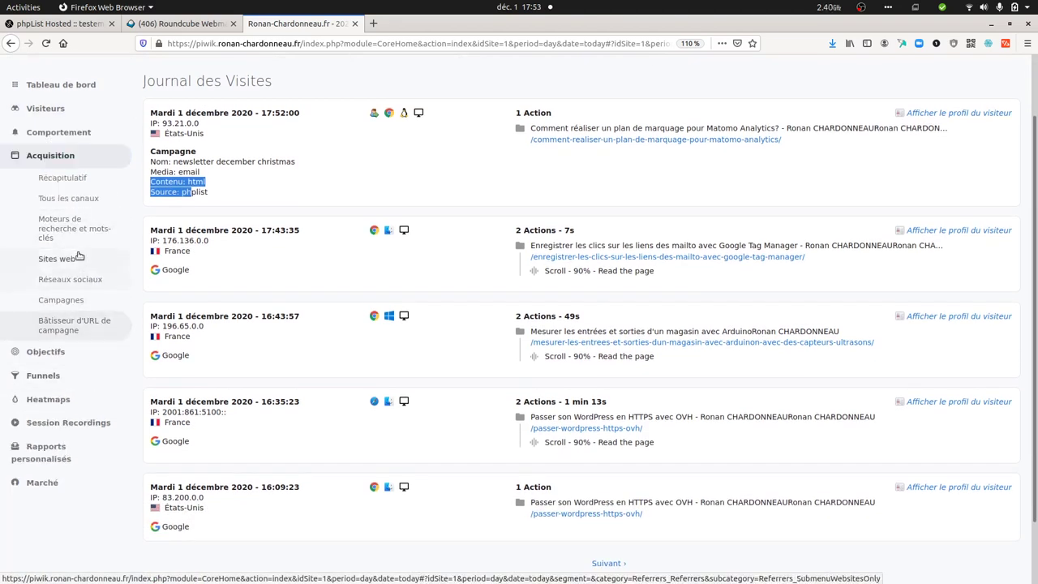
{"action": "left_click", "coordinate": [58, 300]}
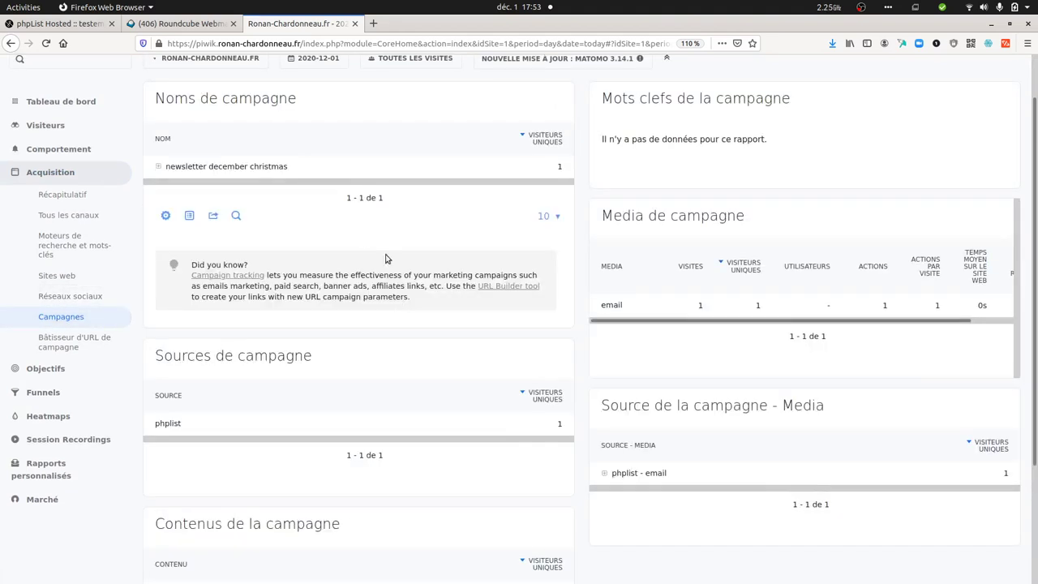
Expand the "newsletter december christmas" campaign and examine its keyword-content breakdown.
{"action": "left_click", "coordinate": [258, 165]}
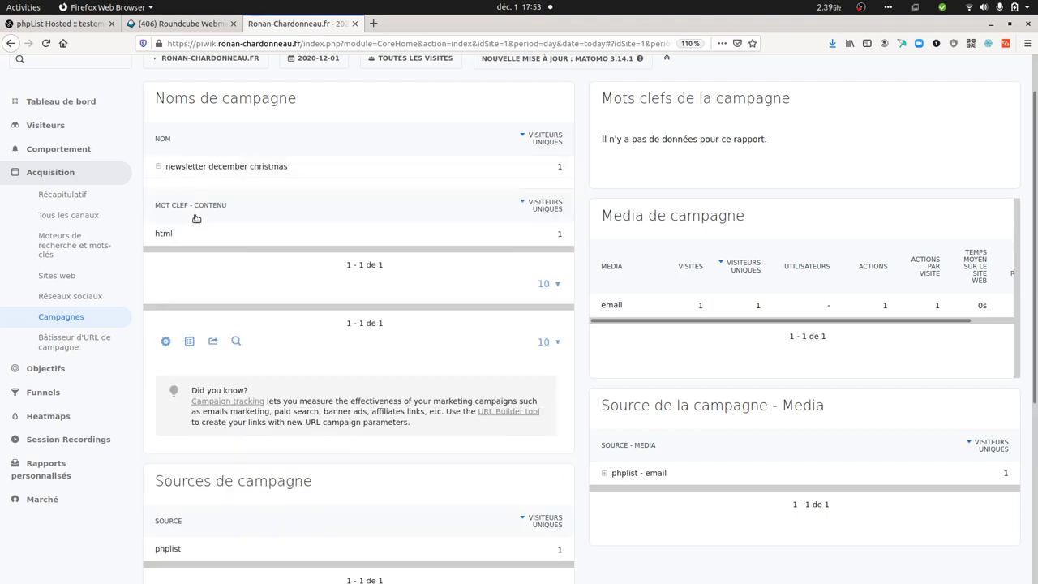
{"action": "left_click_drag", "start_coordinate": [180, 237], "coordinate": [158, 232]}
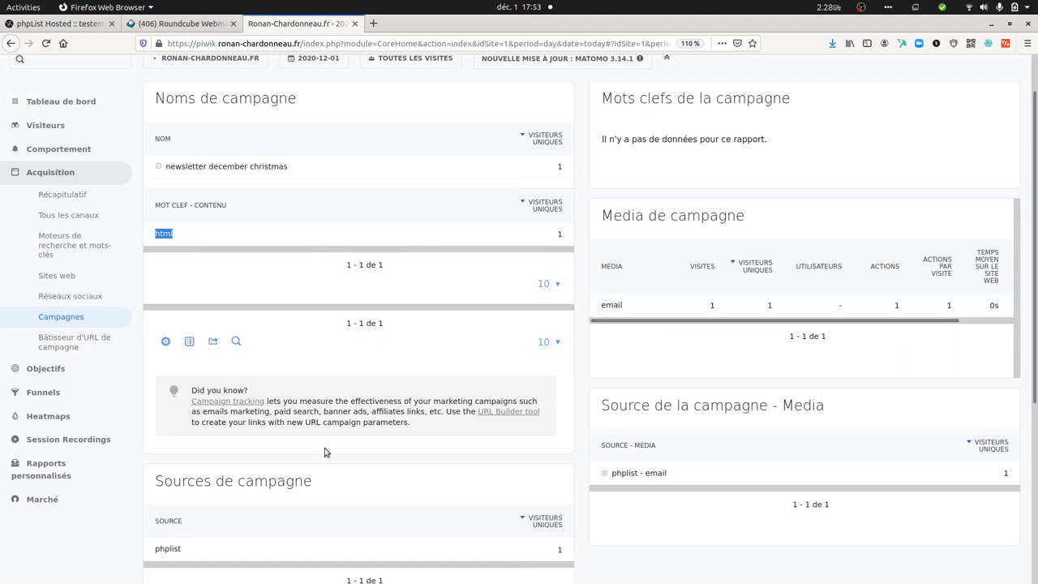
{"action": "scroll", "coordinate": [448, 485], "scroll_direction": "up", "scroll_amount": 2}
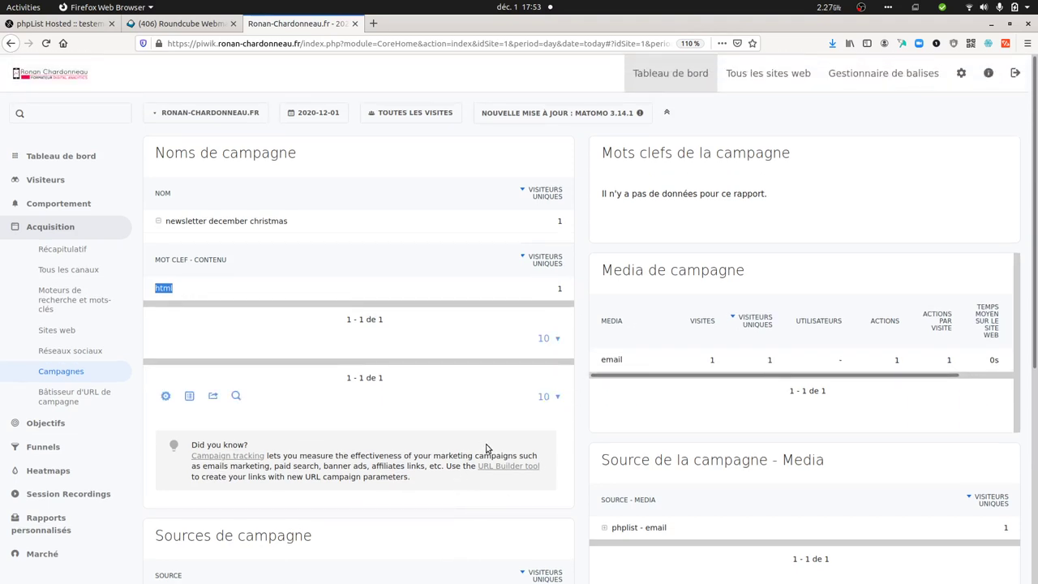